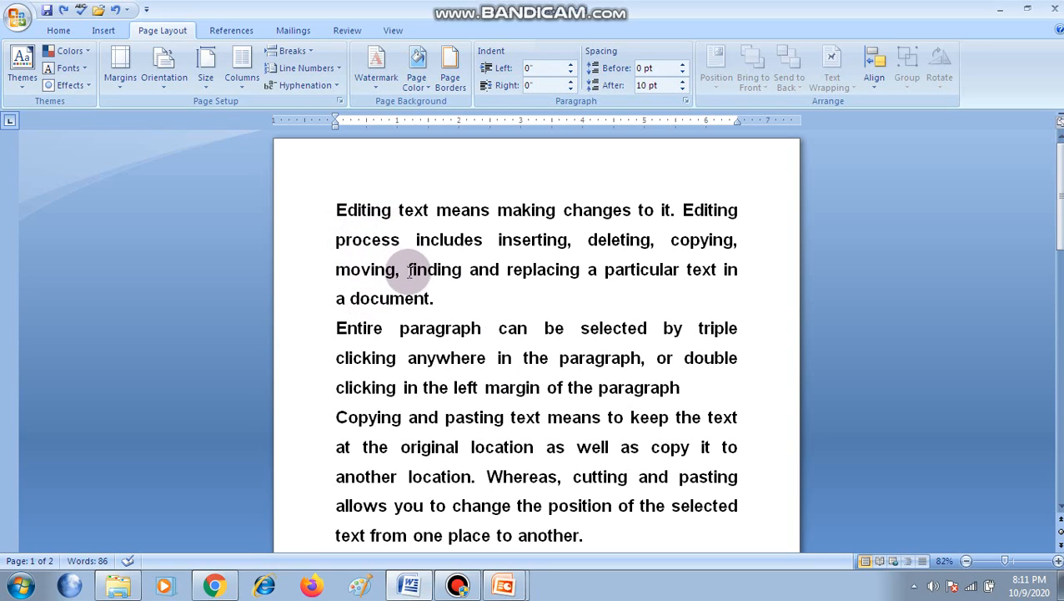
Lay out only the second line of the text, "process includes inserting, deleting, copying,", in two columns.
{"action": "left_click", "coordinate": [127, 140]}
{"action": "left_click", "coordinate": [65, 32]}
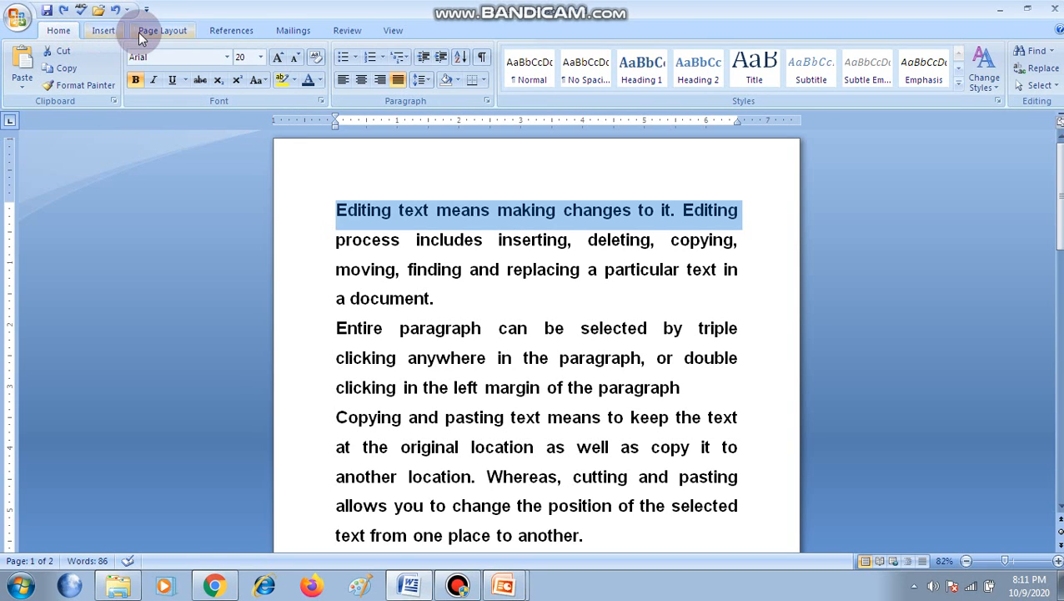
{"action": "left_click", "coordinate": [160, 33]}
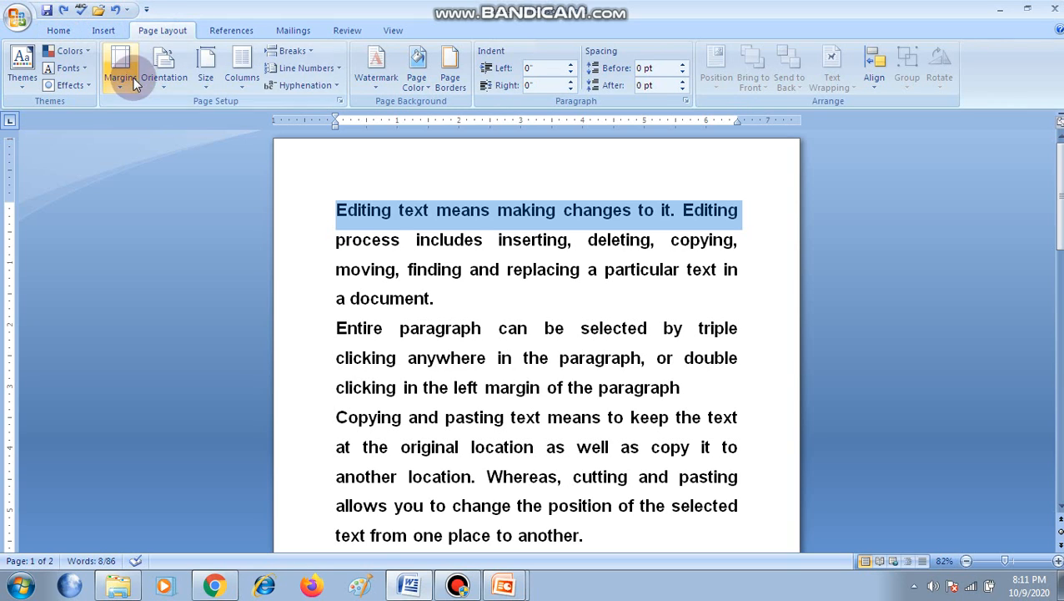
{"action": "left_click", "coordinate": [190, 240]}
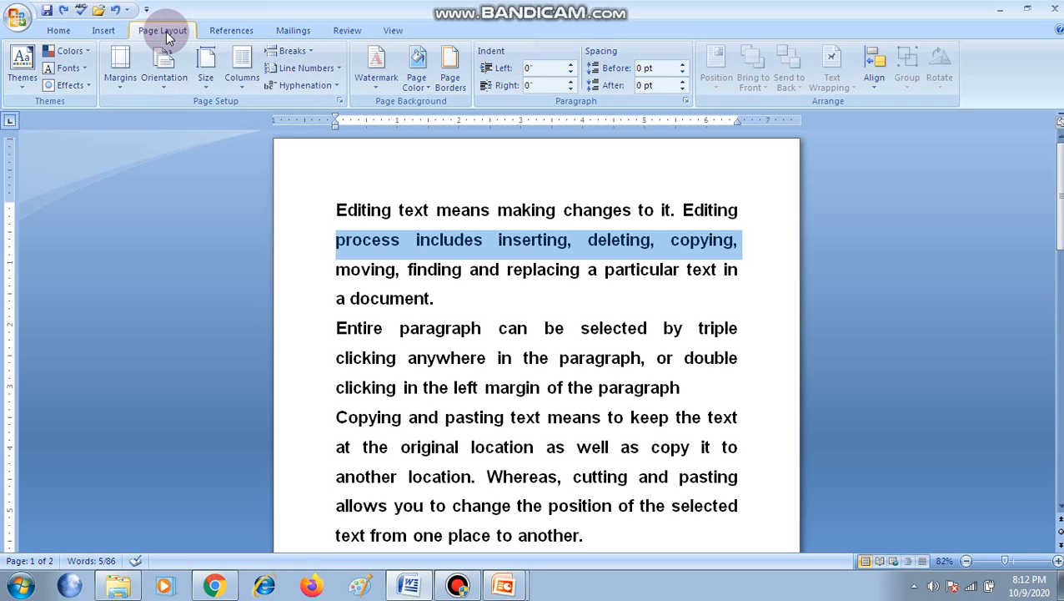
{"action": "left_click", "coordinate": [242, 84]}
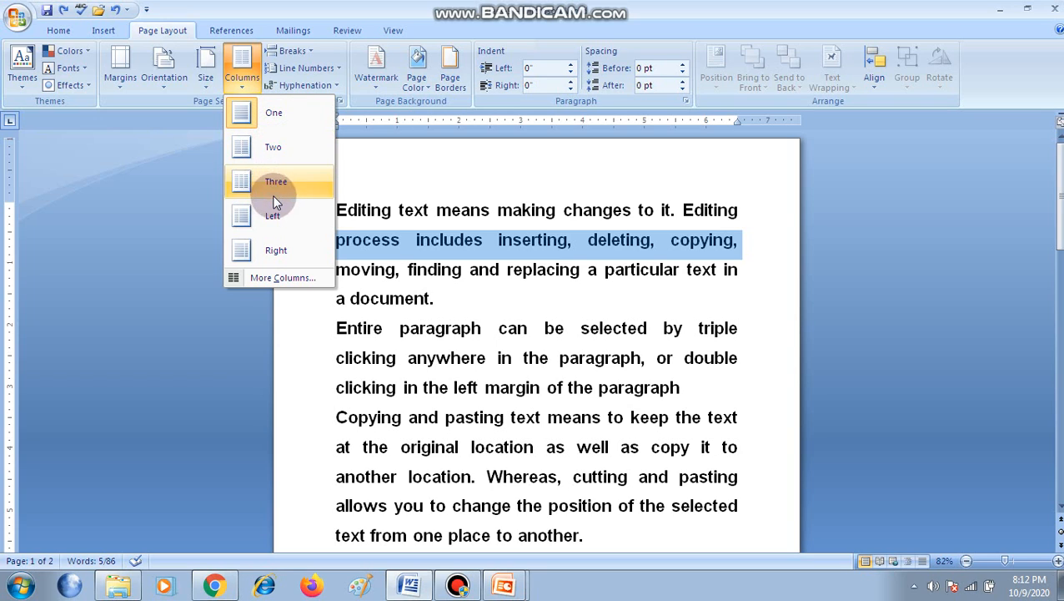
{"action": "left_click", "coordinate": [273, 152]}
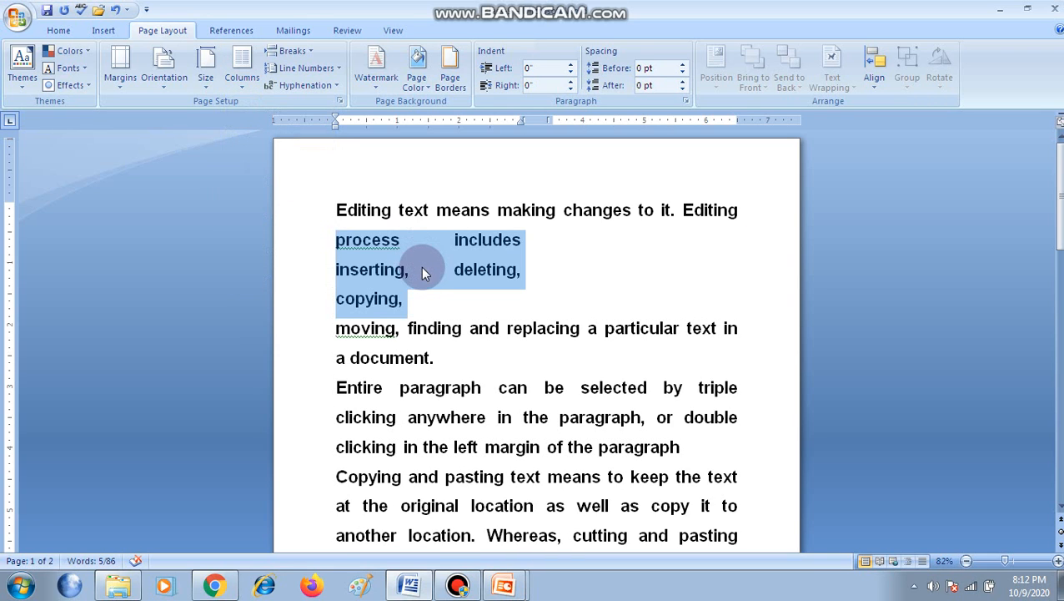
{"action": "left_click", "coordinate": [541, 269]}
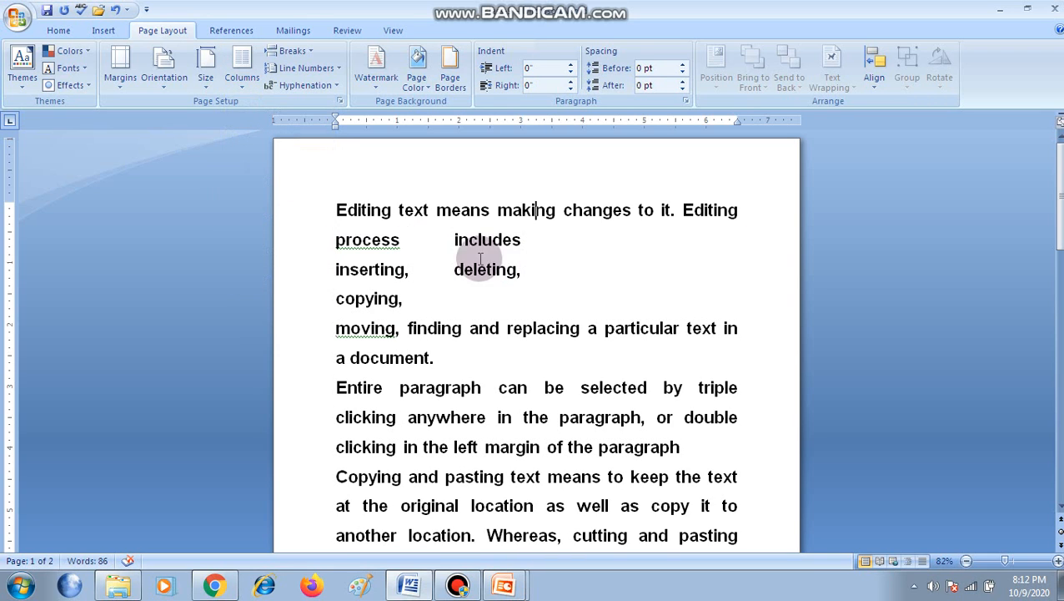
Select the whole document text, from "Editing text means" to the end, and format it in two columns.
{"action": "left_click_drag", "start_coordinate": [342, 209], "coordinate": [661, 357]}
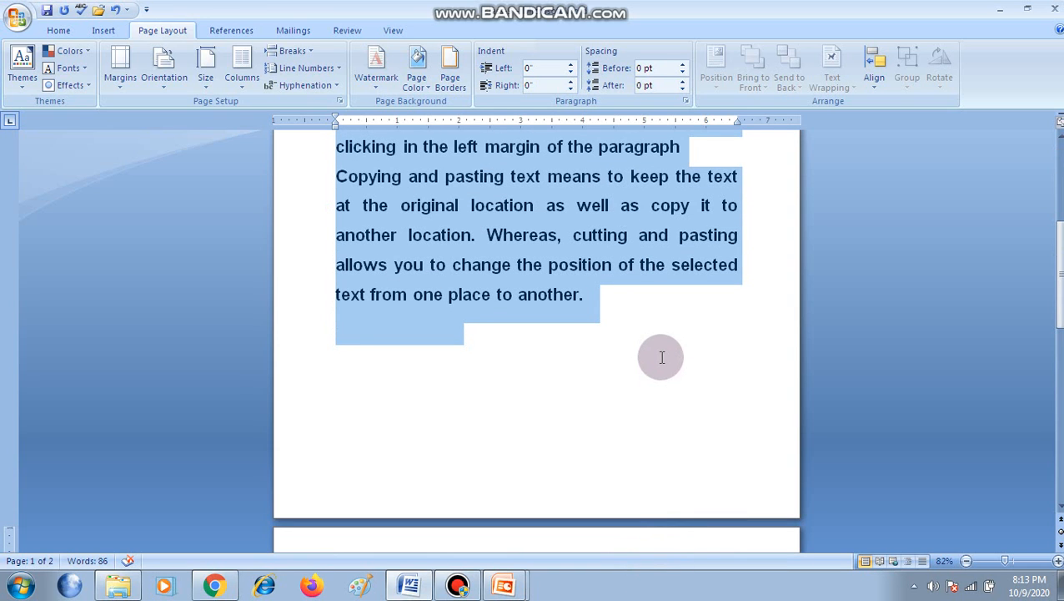
{"action": "left_click", "coordinate": [238, 84]}
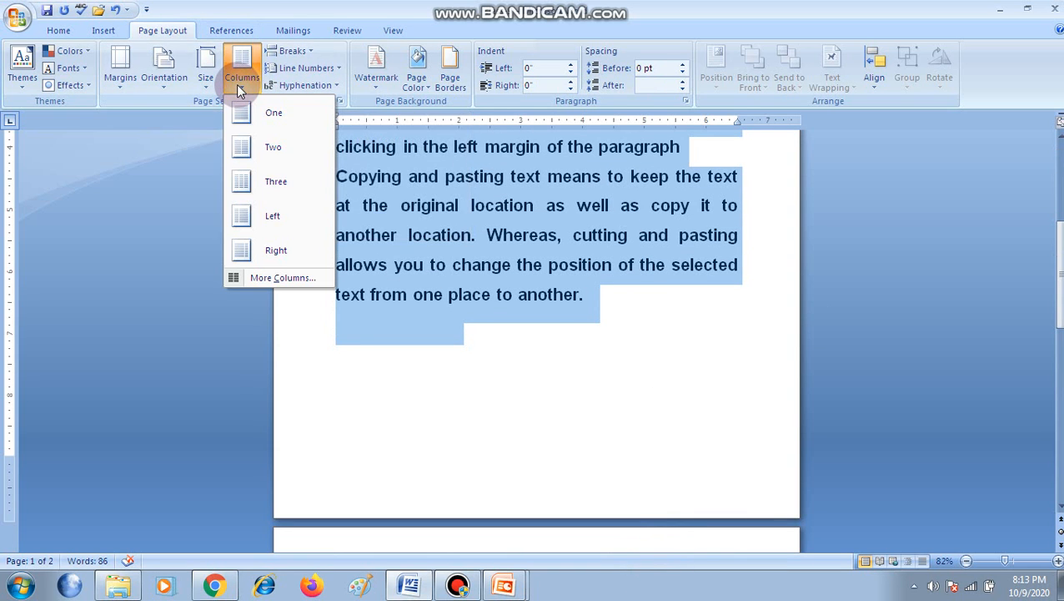
{"action": "left_click", "coordinate": [275, 159]}
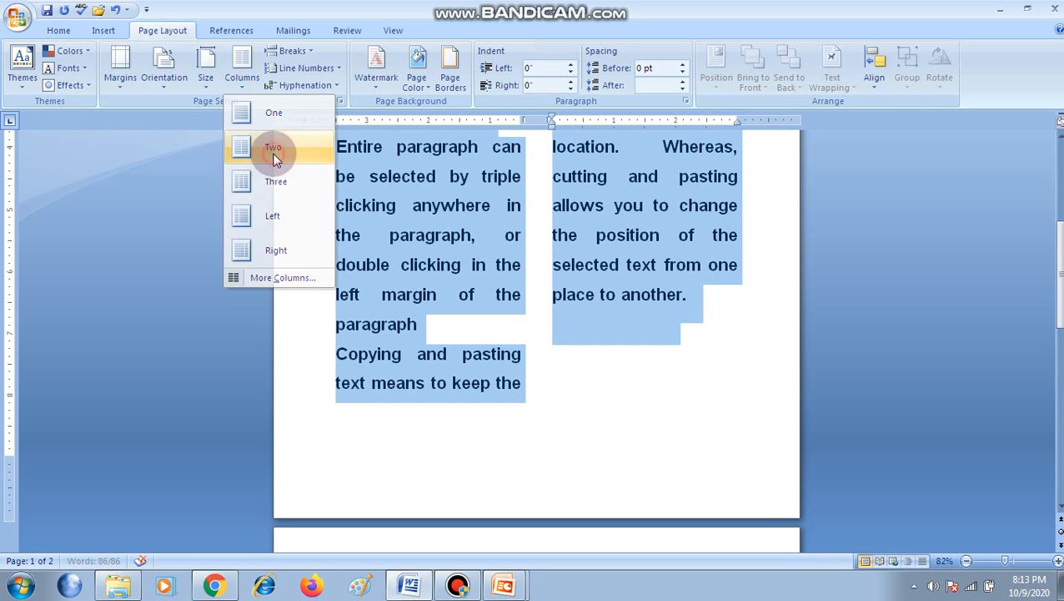
{"action": "scroll", "coordinate": [532, 359], "scroll_direction": "up", "scroll_amount": 3}
{"action": "scroll", "coordinate": [532, 358], "scroll_direction": "up", "scroll_amount": 3}
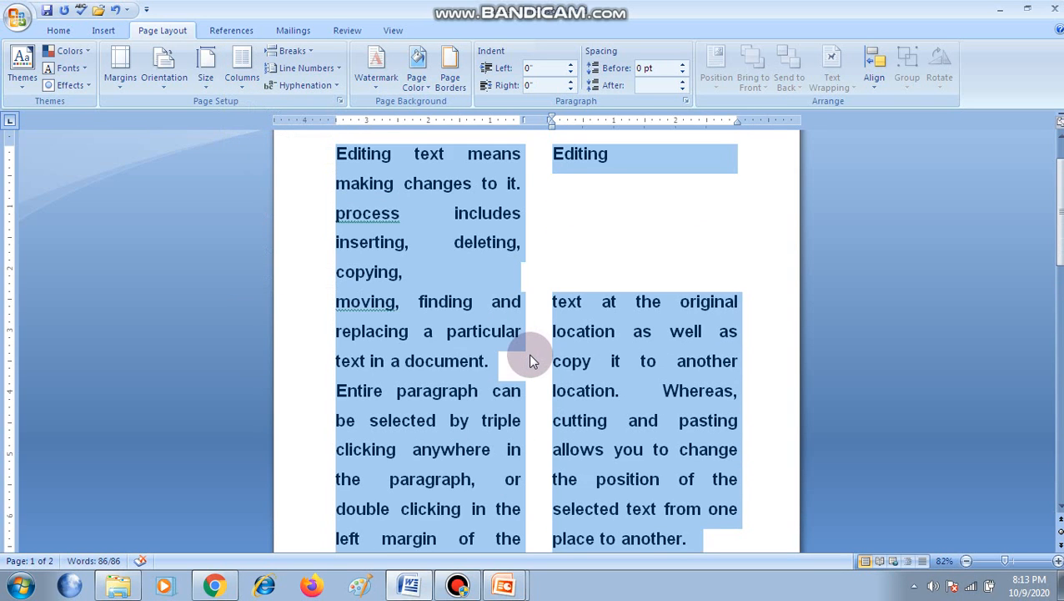
Delete the section break between "Editing" and "process", check the two-column layout, and place the cursor on the second page.
{"action": "left_click", "coordinate": [634, 328]}
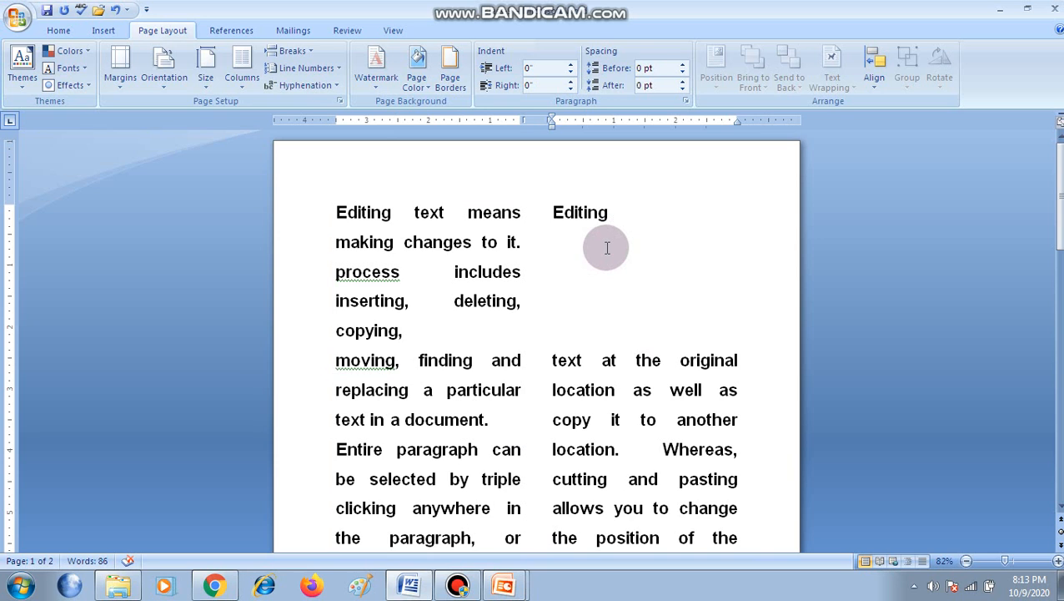
{"action": "key", "text": "Delete"}
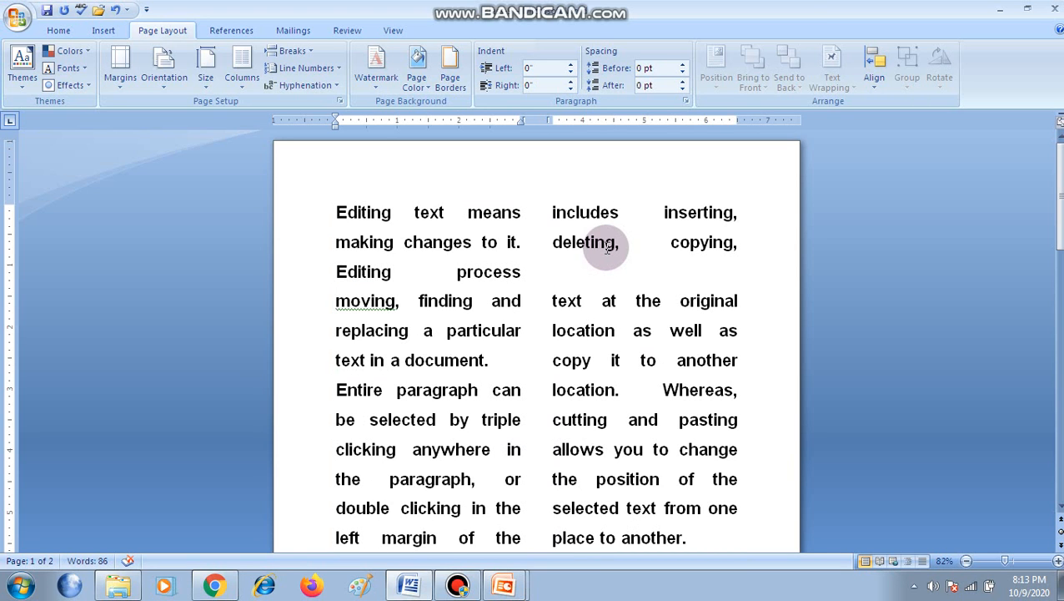
{"action": "scroll", "coordinate": [607, 248], "scroll_direction": "down", "scroll_amount": 1}
{"action": "scroll", "coordinate": [608, 248], "scroll_direction": "down", "scroll_amount": 2}
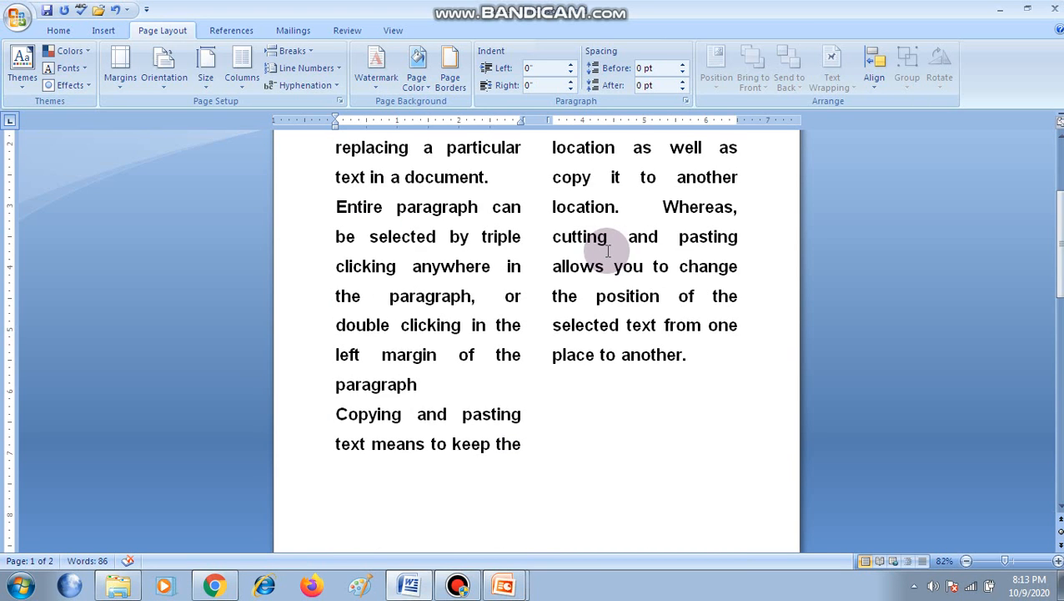
{"action": "scroll", "coordinate": [608, 248], "scroll_direction": "up", "scroll_amount": 2}
{"action": "scroll", "coordinate": [608, 248], "scroll_direction": "up", "scroll_amount": 1}
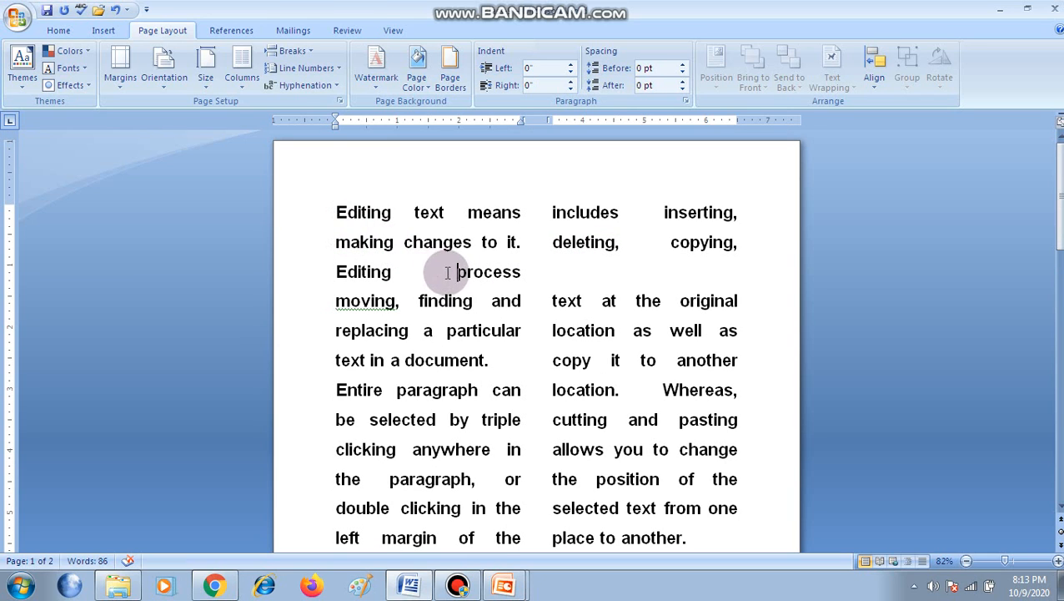
{"action": "scroll", "coordinate": [506, 392], "scroll_direction": "down", "scroll_amount": 3}
{"action": "scroll", "coordinate": [515, 398], "scroll_direction": "down", "scroll_amount": 4}
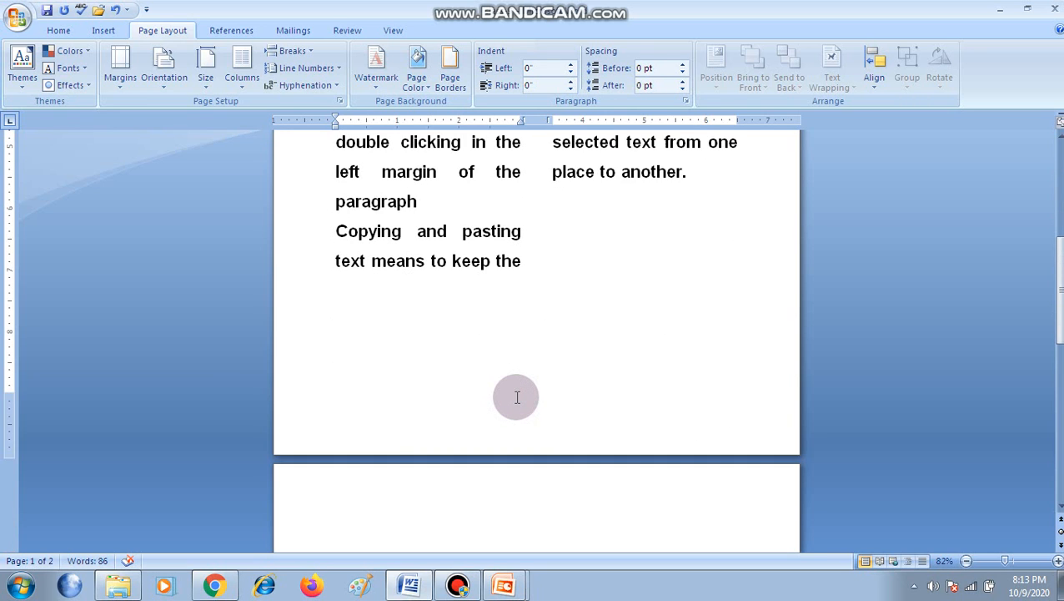
{"action": "left_click", "coordinate": [344, 415]}
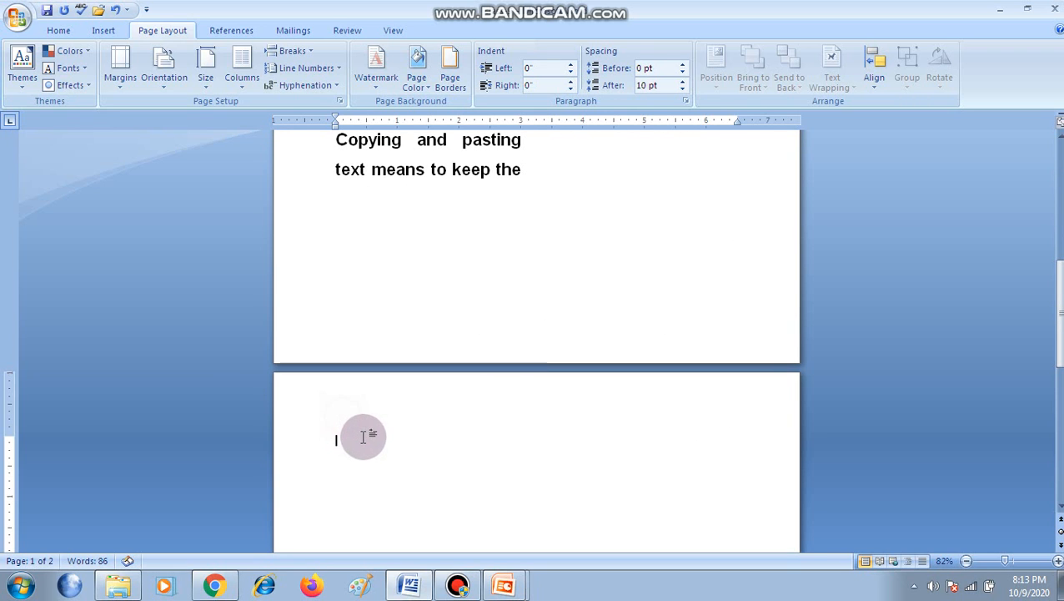
Create a new blank document.
{"action": "left_click", "coordinate": [15, 20]}
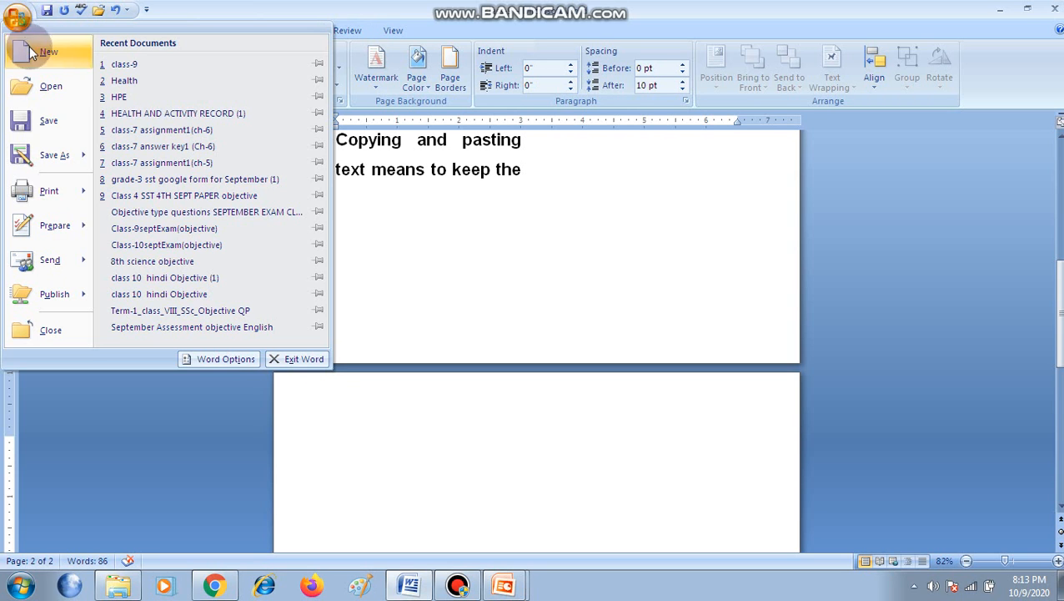
{"action": "left_click", "coordinate": [37, 50]}
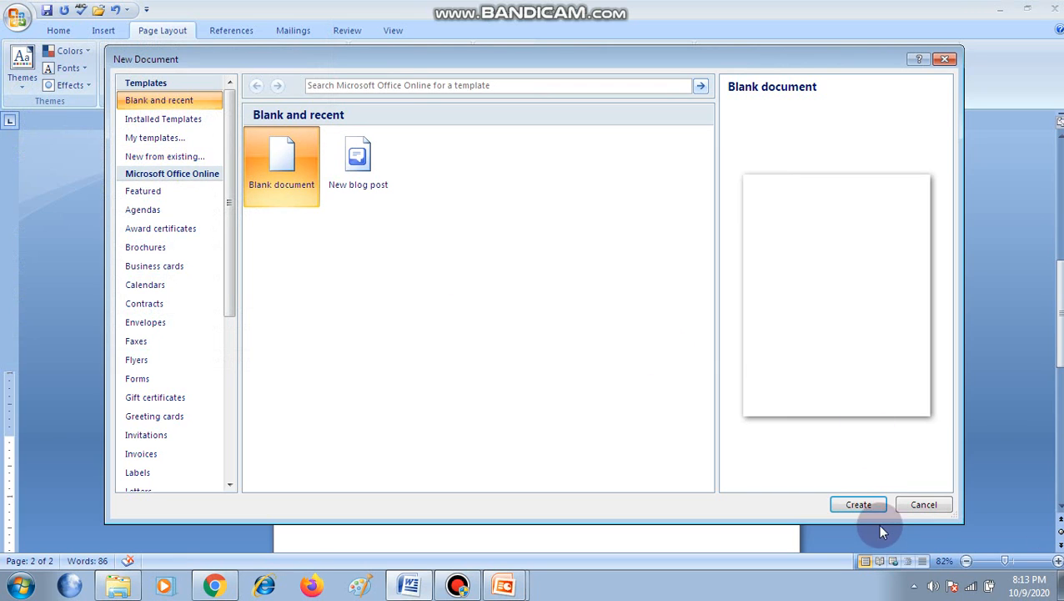
{"action": "left_click", "coordinate": [864, 502]}
{"action": "key", "text": "BackSpace"}
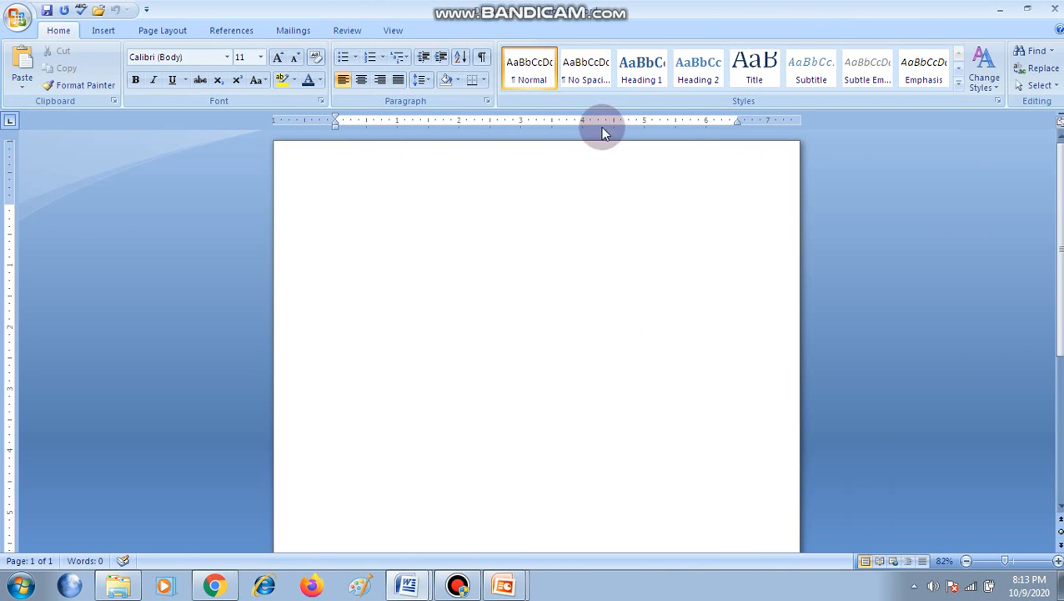
Set the empty document's page layout to two columns.
{"action": "left_click", "coordinate": [164, 31]}
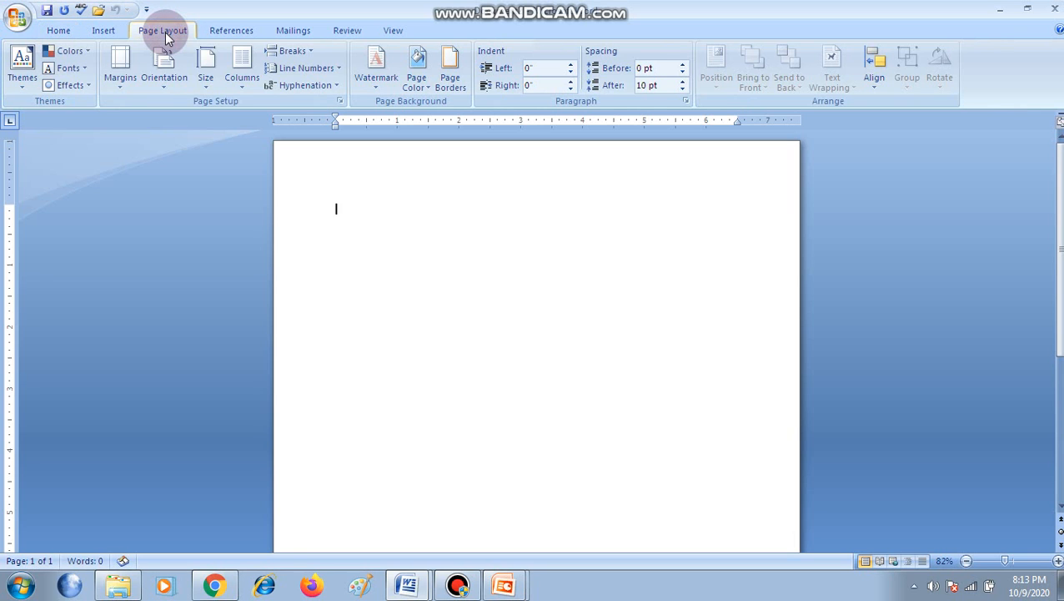
{"action": "left_click", "coordinate": [239, 83]}
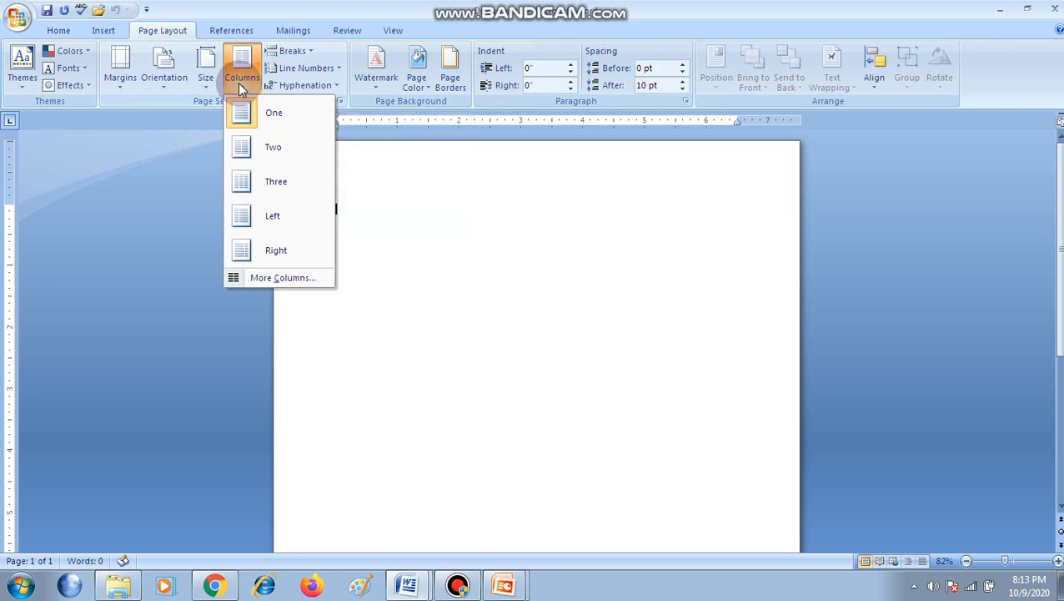
{"action": "left_click", "coordinate": [274, 152]}
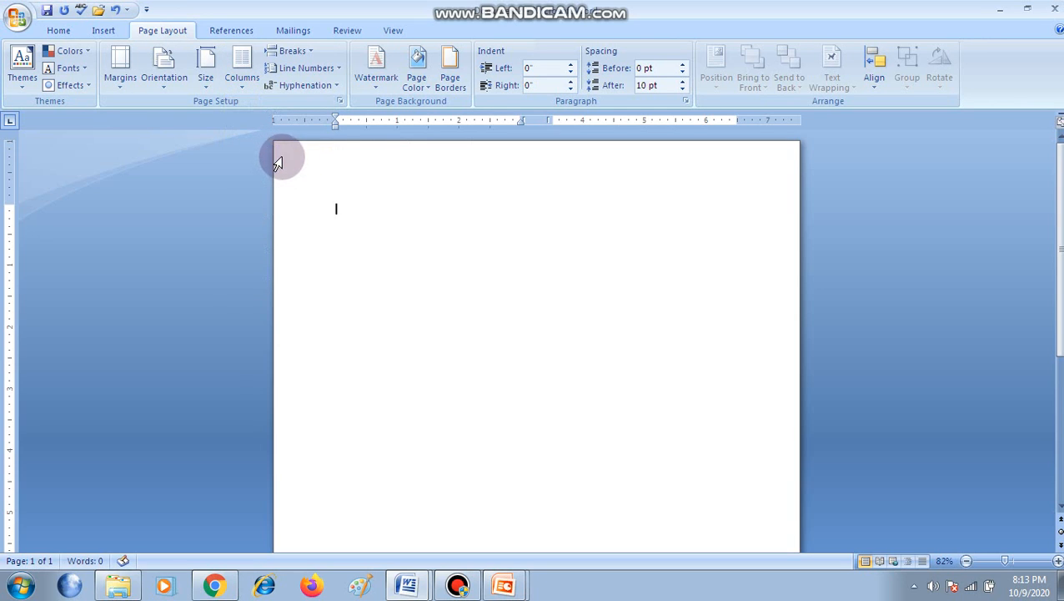
Set the font size for the new text to 28.
{"action": "left_click", "coordinate": [60, 31]}
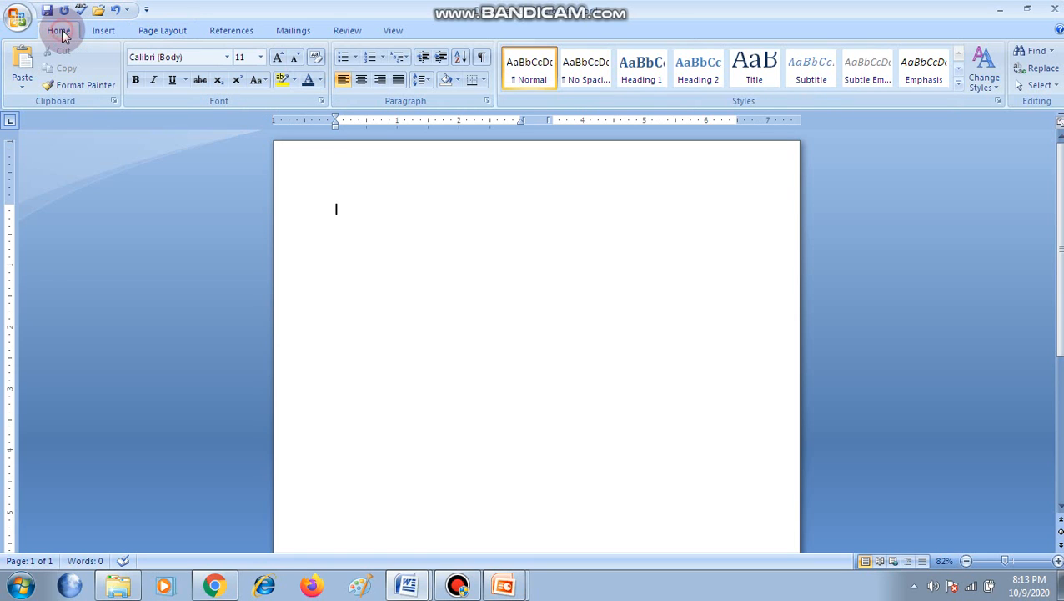
{"action": "left_click", "coordinate": [259, 56]}
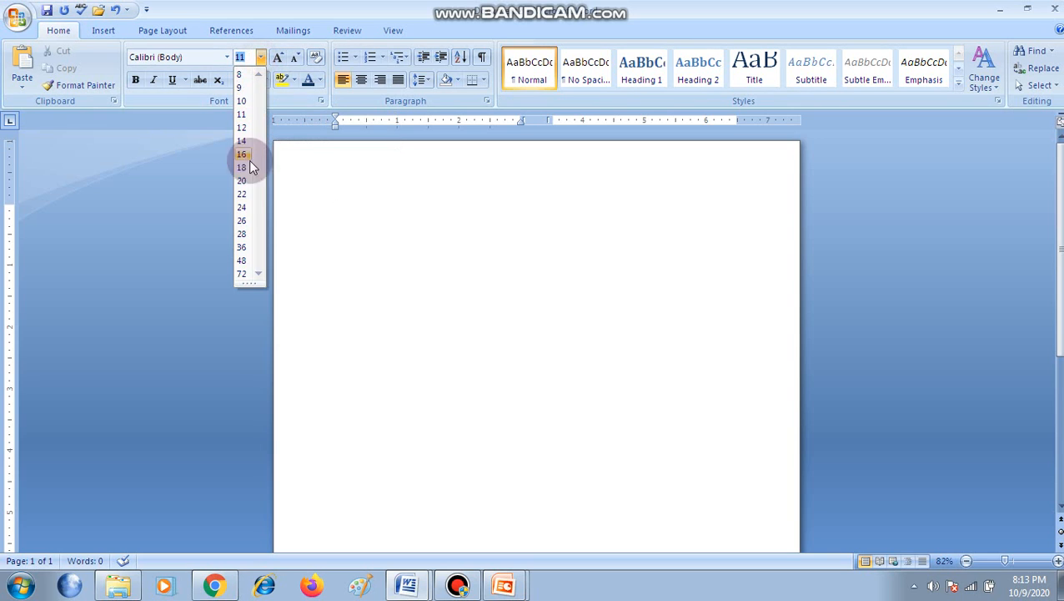
{"action": "left_click", "coordinate": [243, 234]}
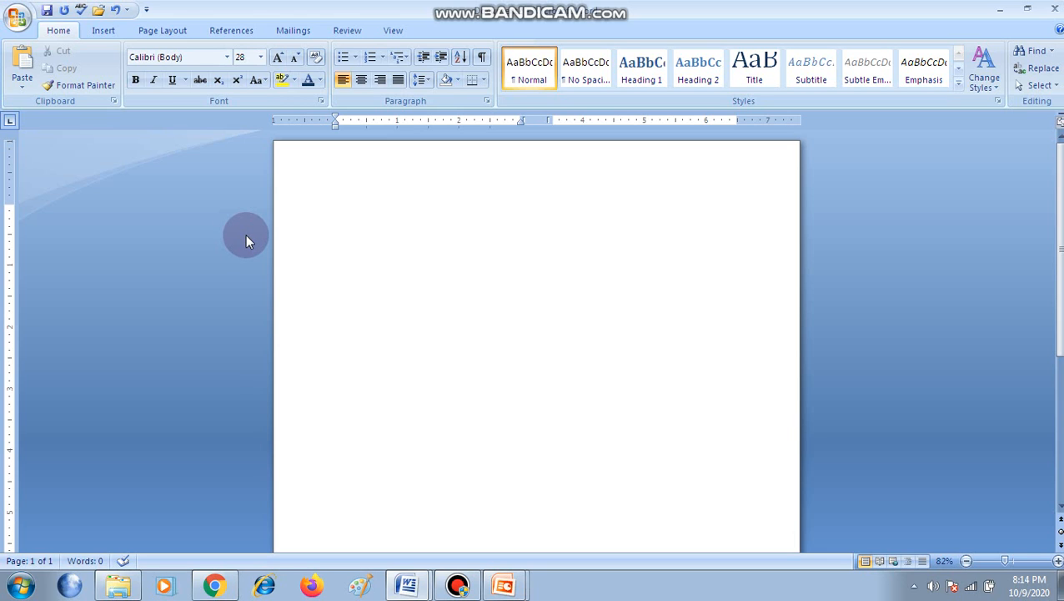
{"action": "left_click", "coordinate": [457, 585]}
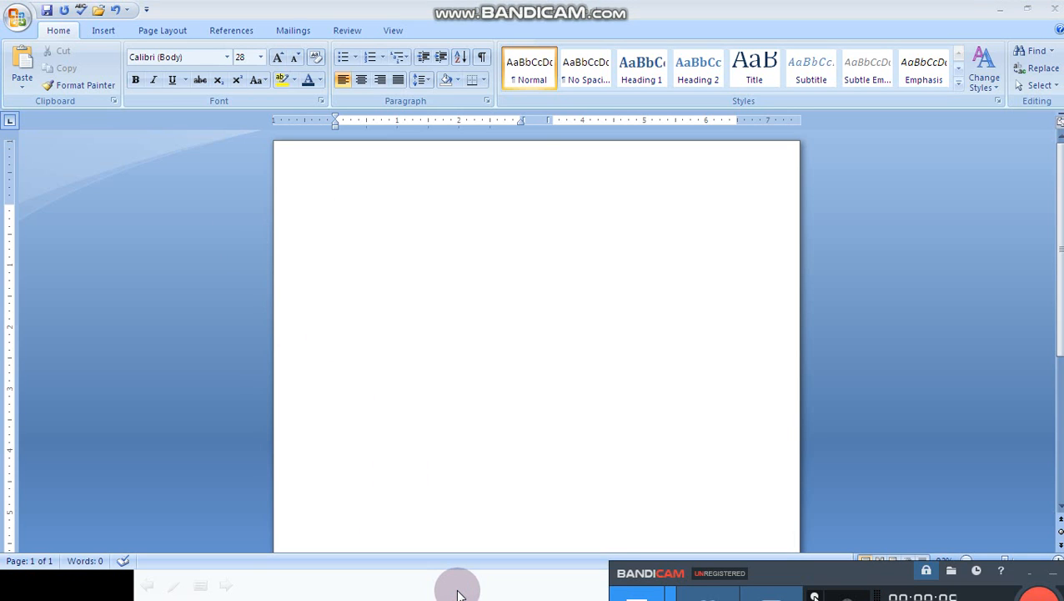
{"action": "mouse_move", "coordinate": [874, 572]}
{"action": "left_mouse_down"}
{"action": "mouse_move", "coordinate": [869, 498]}
{"action": "mouse_move", "coordinate": [890, 575]}
{"action": "left_mouse_up"}
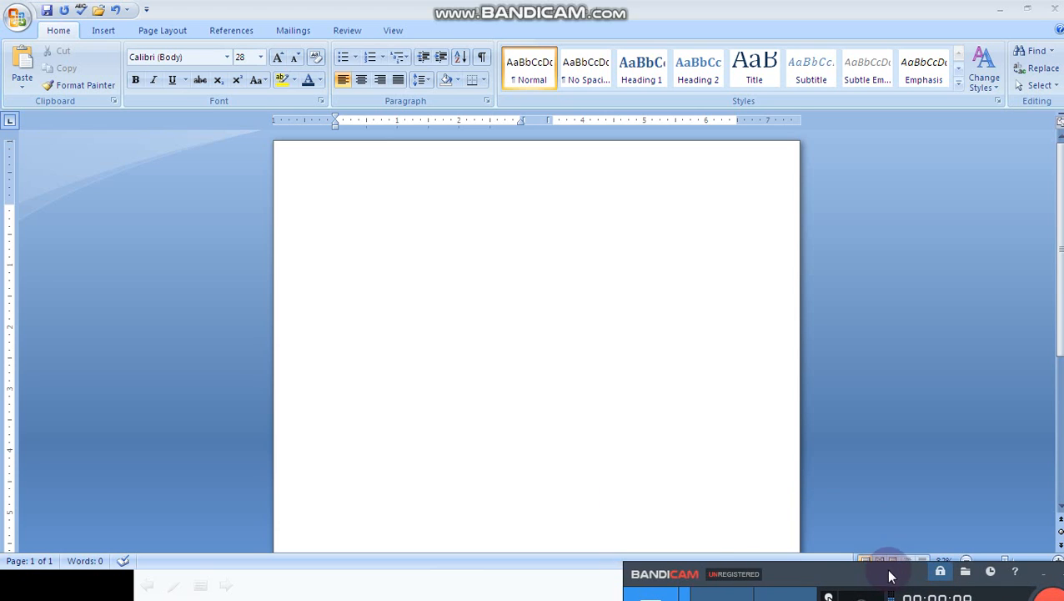
Fill the first column with short filler lines: Sa, Sd, F, Dsf, G, F, Hbfd, Fh, H, Fdh and Fd.
{"action": "left_click", "coordinate": [406, 261]}
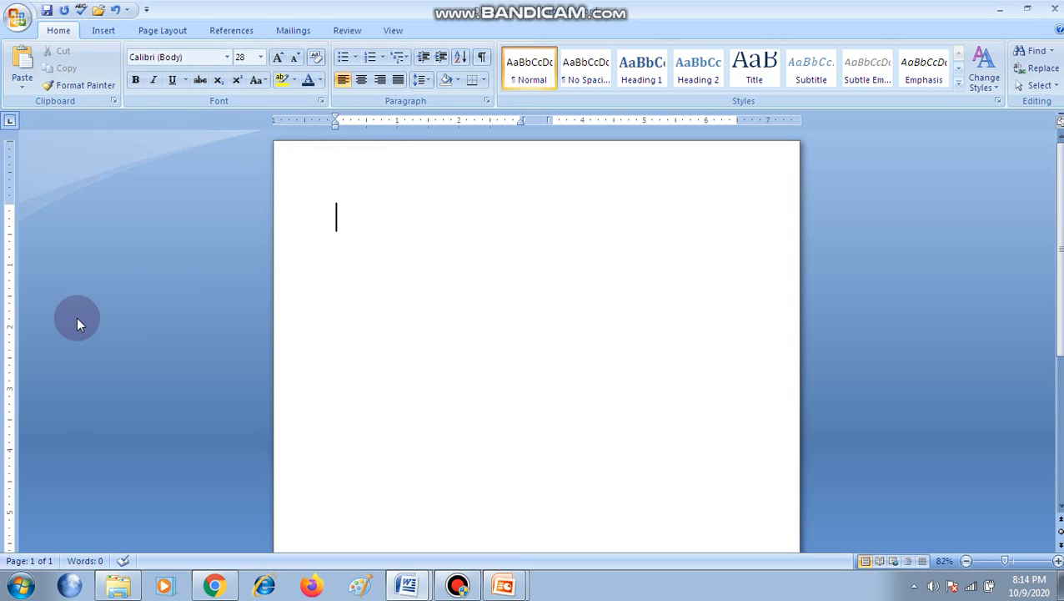
{"action": "type", "text": "Sa"}
{"action": "key", "text": "Return"}
{"action": "type", "text": "sd"}
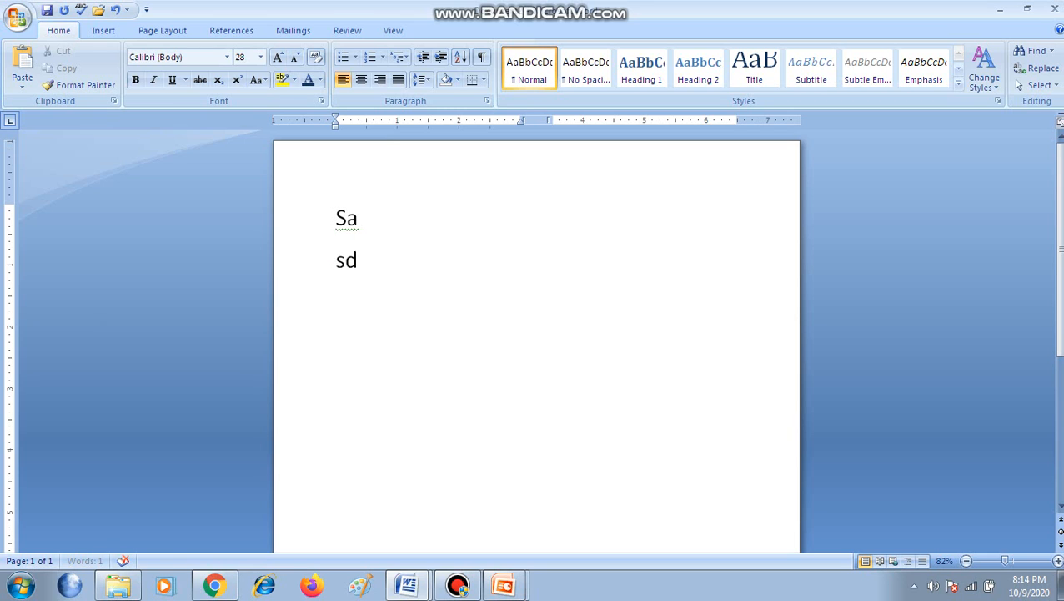
{"action": "key", "text": "Return"}
{"action": "type", "text": "f dsf g f hbfd  f"}
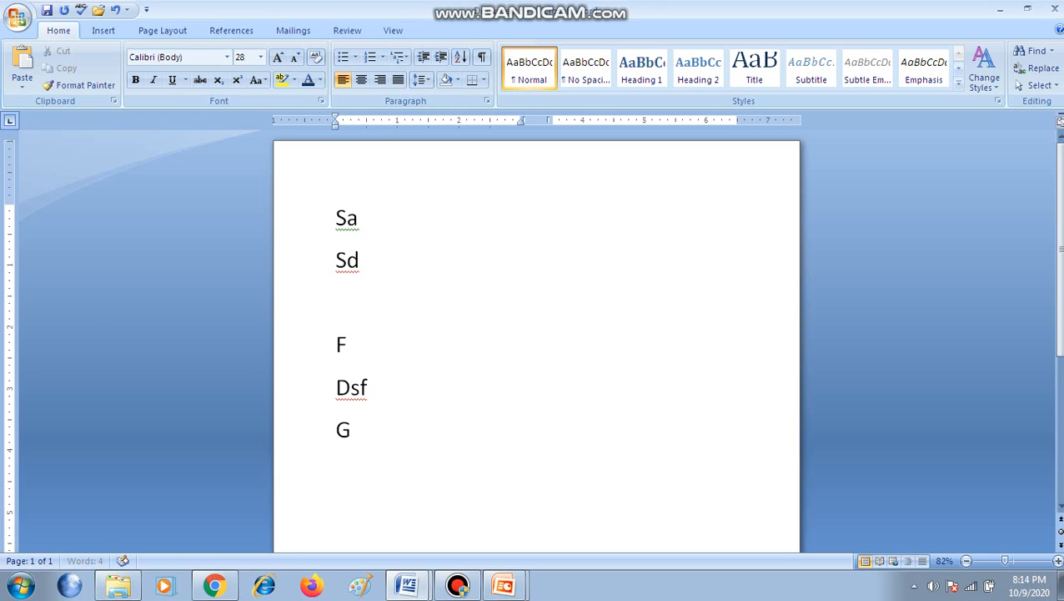
{"action": "type", "text": "h"}
{"action": "key", "text": "Return"}
{"action": "type", "text": "h"}
{"action": "key", "text": "Return"}
{"action": "type", "text": "fdh fd"}
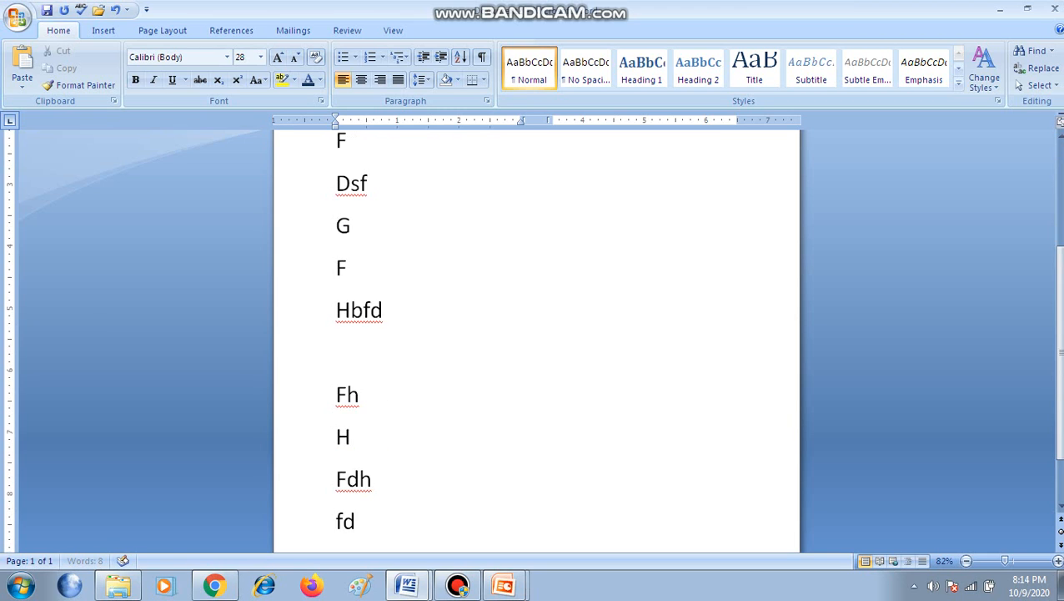
Fill the second column with short filler lines such as G, H, Gfh, Gh, Gf and Hgf, continuing onto page two with Gh, Gf and Hg.
{"action": "key", "text": "Return"}
{"action": "key", "text": "Return"}
{"action": "type", "text": "g"}
{"action": "key", "text": "Return"}
{"action": "type", "text": "h"}
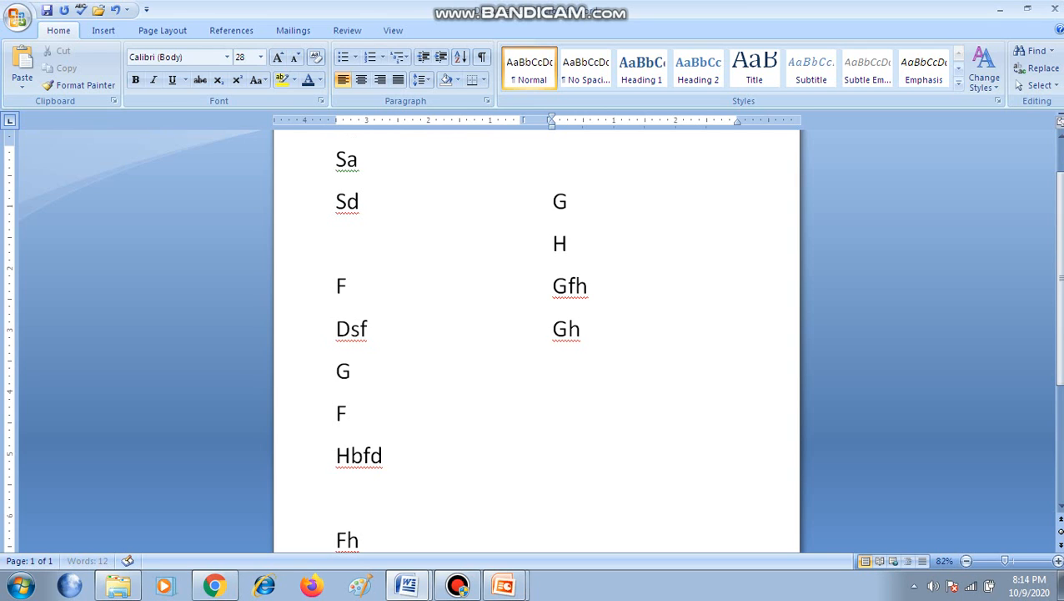
{"action": "type", "text": " gfh gh gf hgf gfh g"}
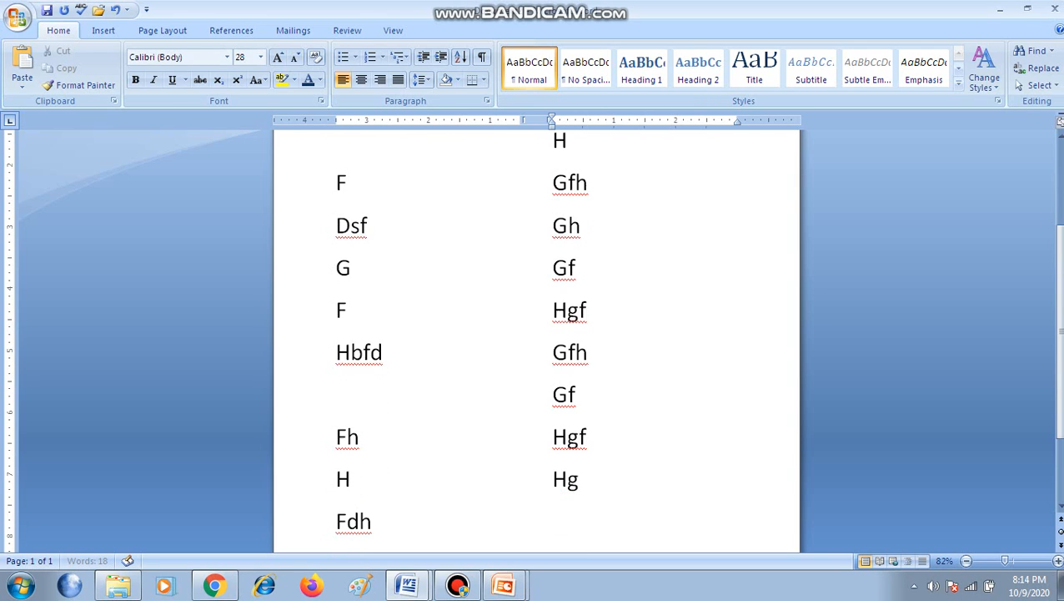
{"action": "type", "text": "f hgf hg h gh gh gf hg hg hg  k"}
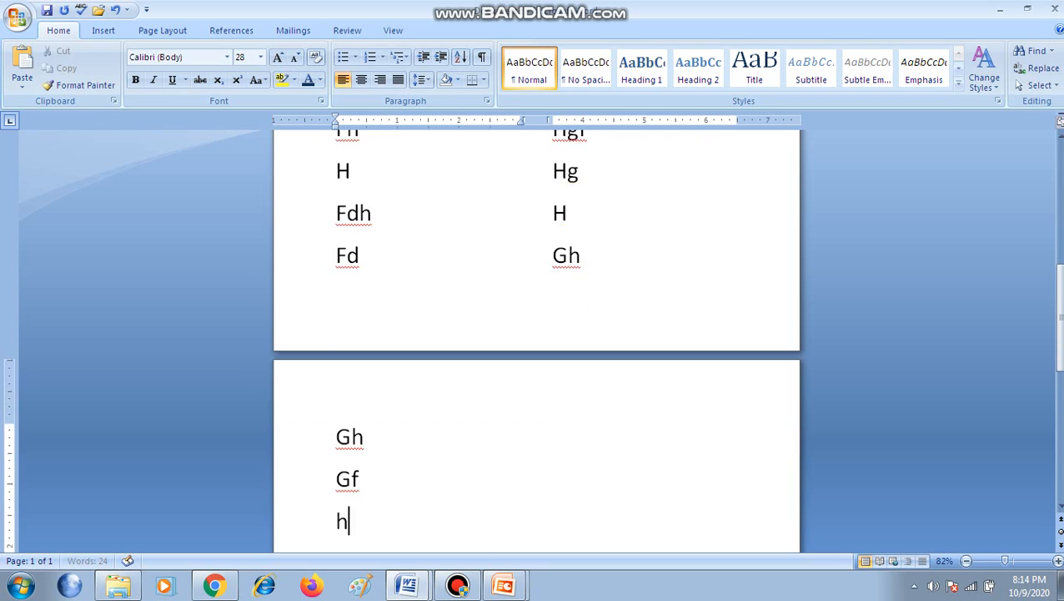
Continue page two's filler from Kut through both columns to tuku, and replace the third Hg line with blank lines.
{"action": "type", "text": "ut"}
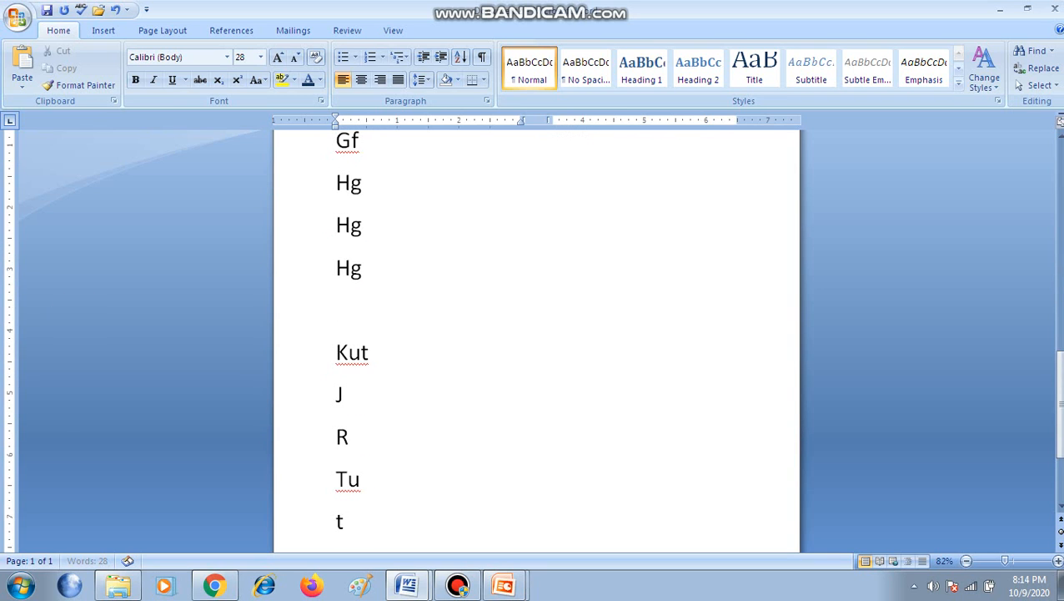
{"action": "type", "text": " j r tu tr ujr k kjy k ty kyt k tuku"}
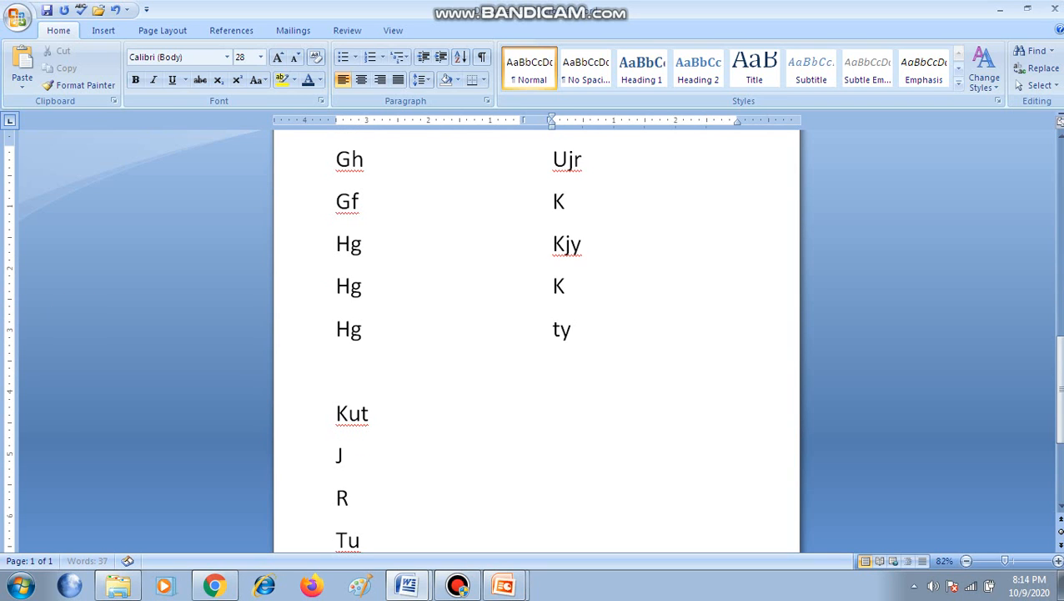
{"action": "left_click", "coordinate": [79, 319]}
{"action": "key", "text": "Return"}
{"action": "key", "text": "Return"}
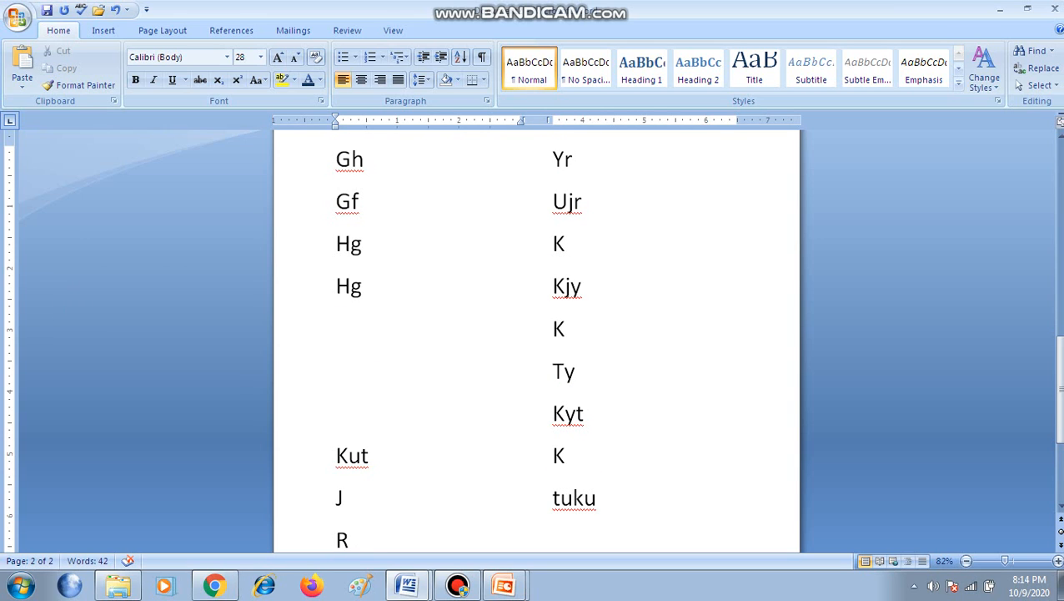
Examine how the filler text flows through the two columns on both pages.
{"action": "scroll", "coordinate": [440, 381], "scroll_direction": "up", "scroll_amount": 6}
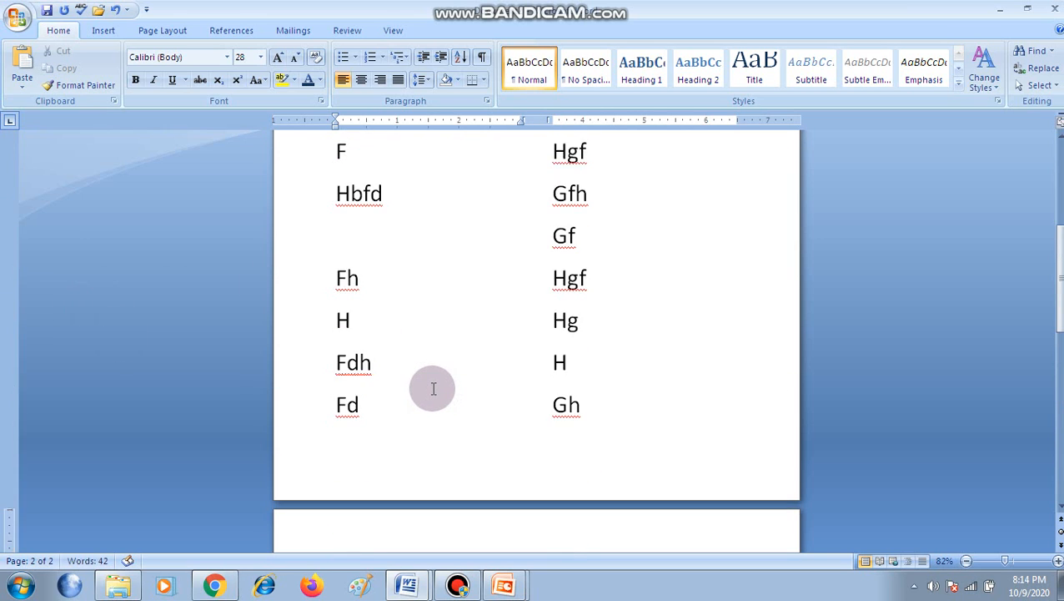
{"action": "scroll", "coordinate": [432, 388], "scroll_direction": "up", "scroll_amount": 2}
{"action": "scroll", "coordinate": [432, 388], "scroll_direction": "down", "scroll_amount": 10}
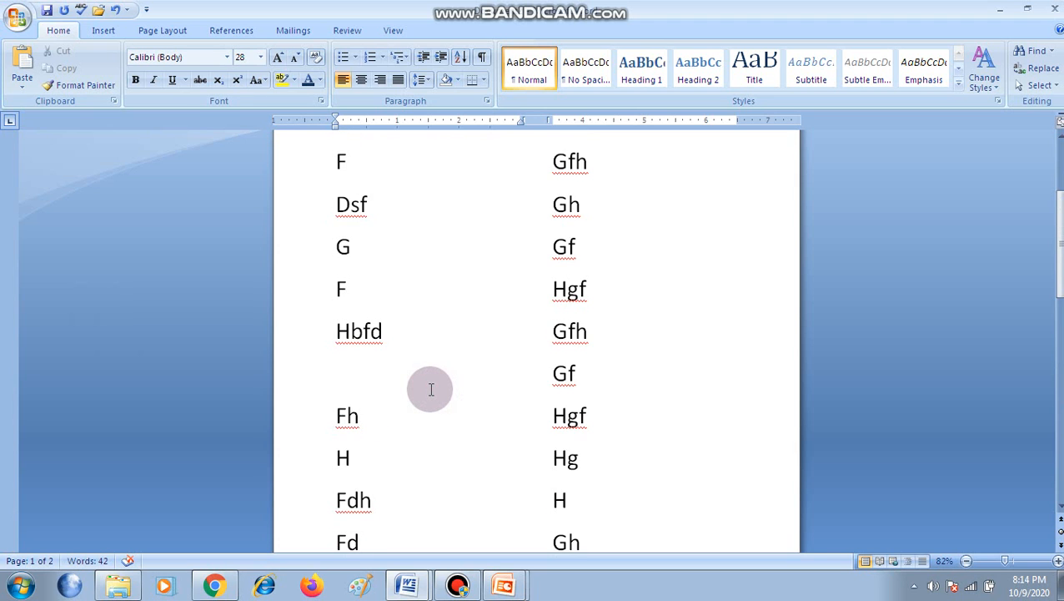
{"action": "scroll", "coordinate": [425, 395], "scroll_direction": "down", "scroll_amount": 6}
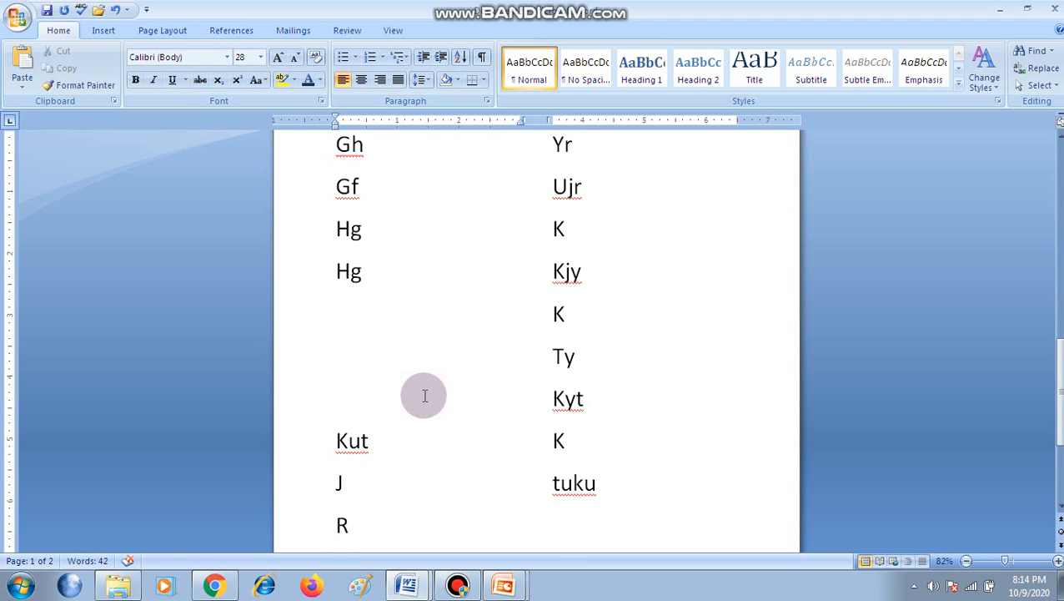
{"action": "mouse_move", "coordinate": [448, 586]}
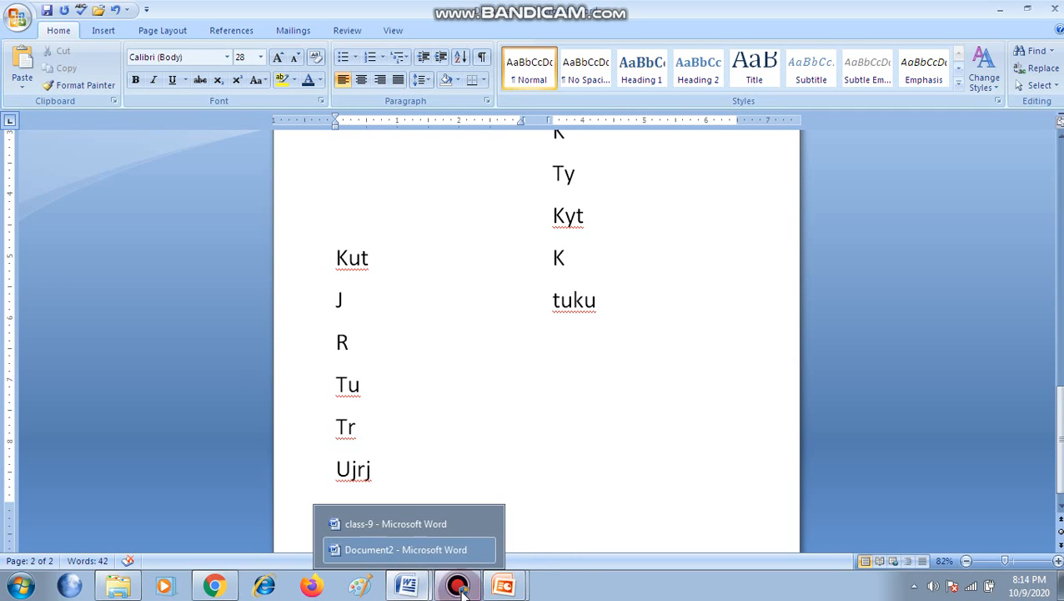
{"action": "scroll", "coordinate": [362, 417], "scroll_direction": "up", "scroll_amount": 1}
Open the custom watermark settings and choose a picture watermark.
{"action": "left_click", "coordinate": [163, 30]}
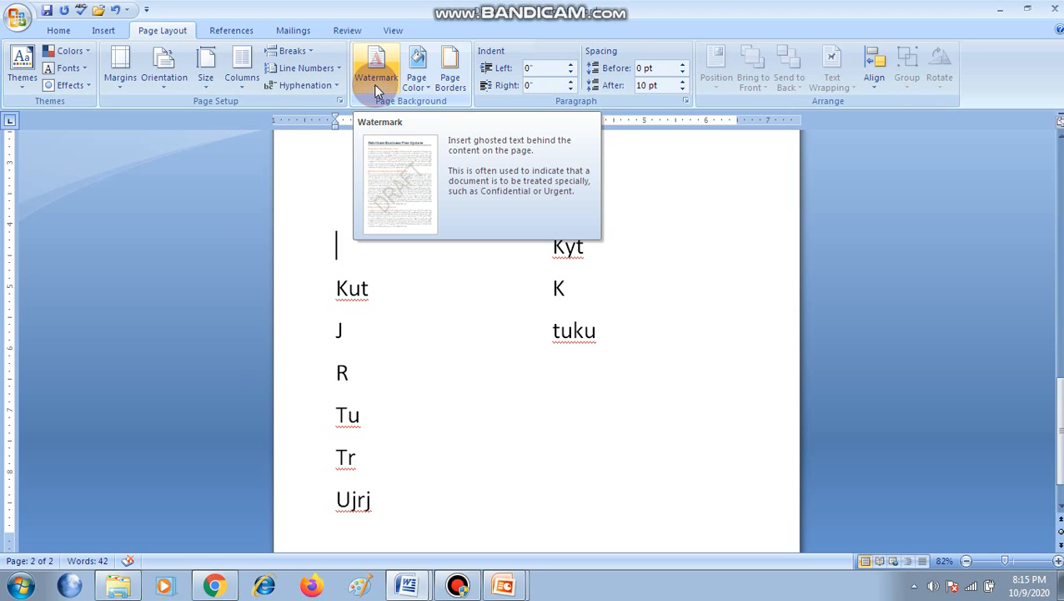
{"action": "left_click", "coordinate": [374, 85]}
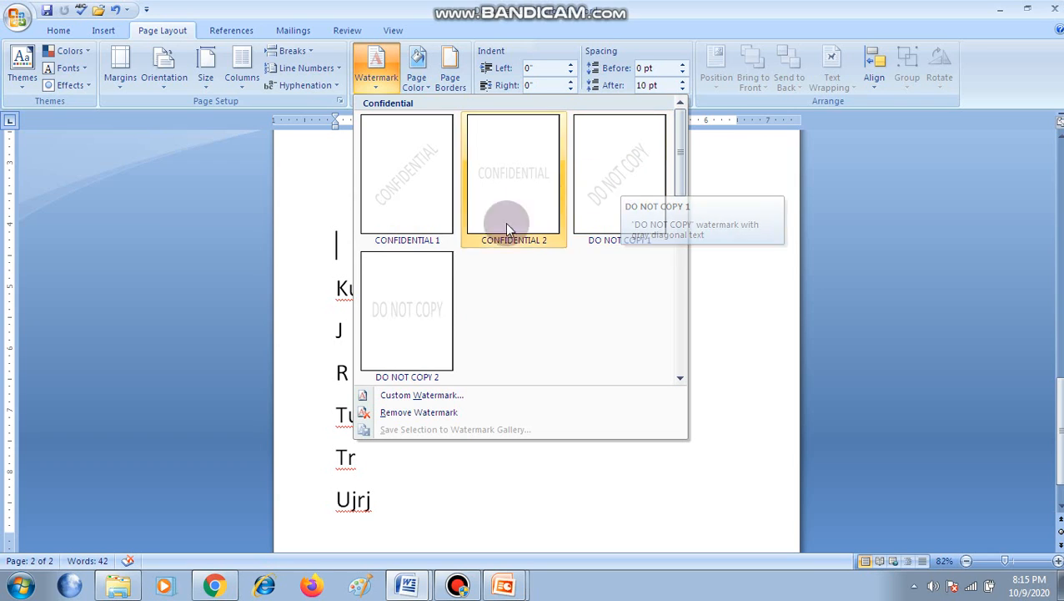
{"action": "left_click", "coordinate": [424, 397]}
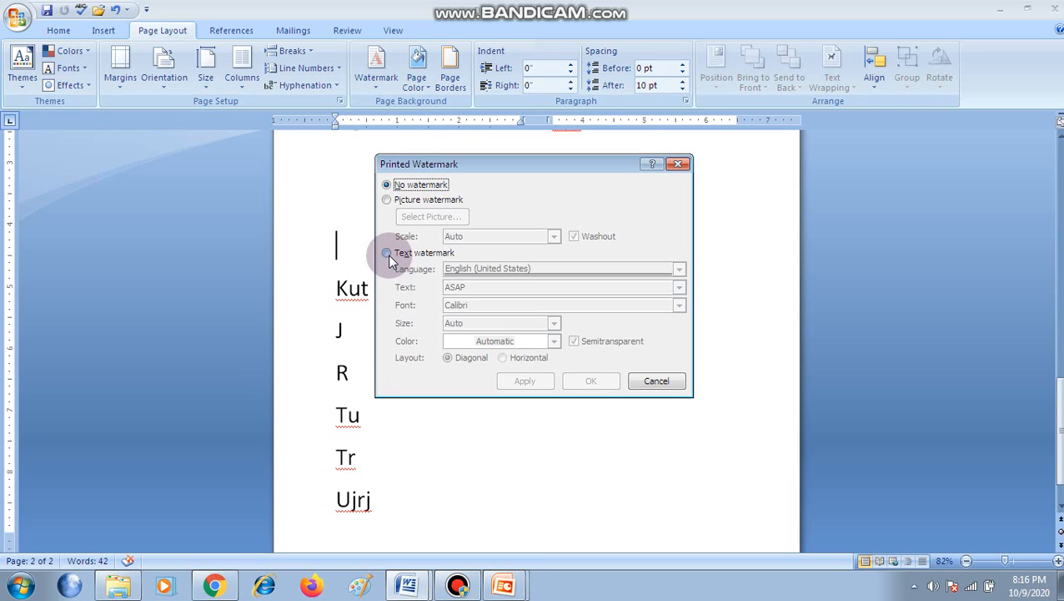
{"action": "left_click", "coordinate": [387, 200]}
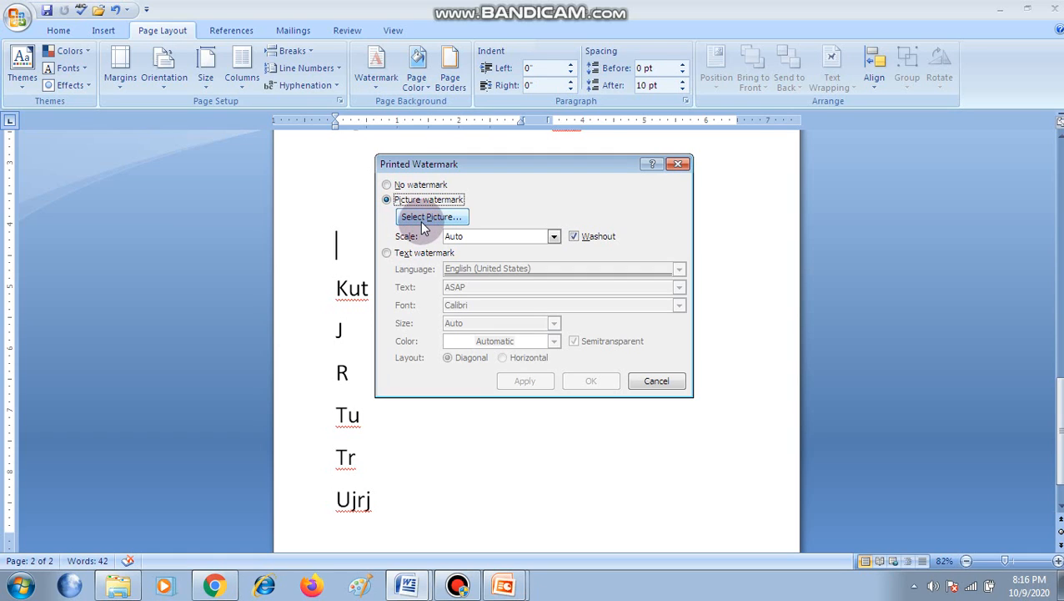
{"action": "left_click", "coordinate": [457, 584]}
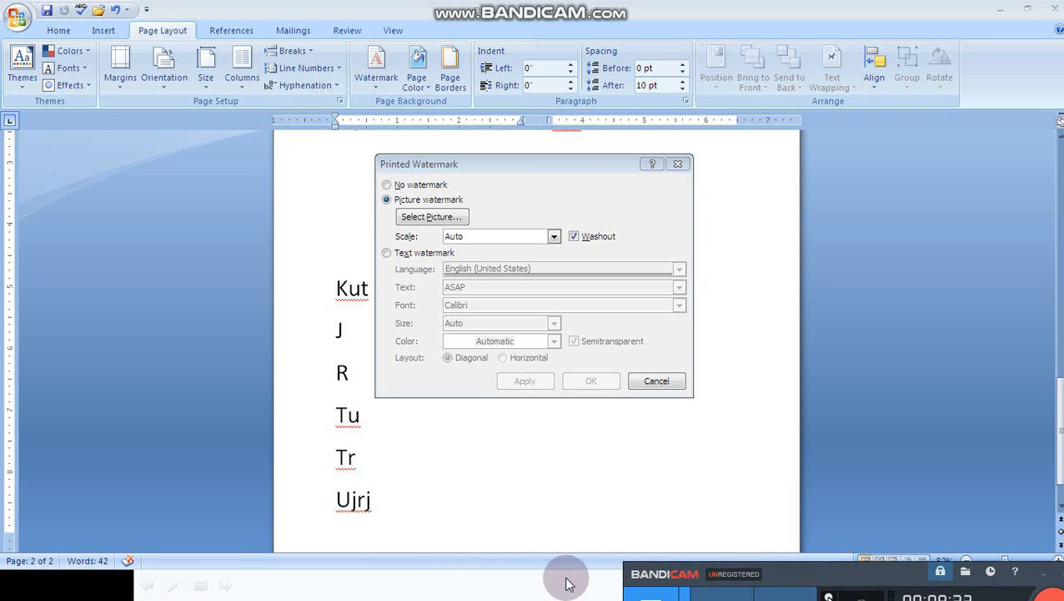
{"action": "left_click_drag", "start_coordinate": [824, 565], "coordinate": [810, 543]}
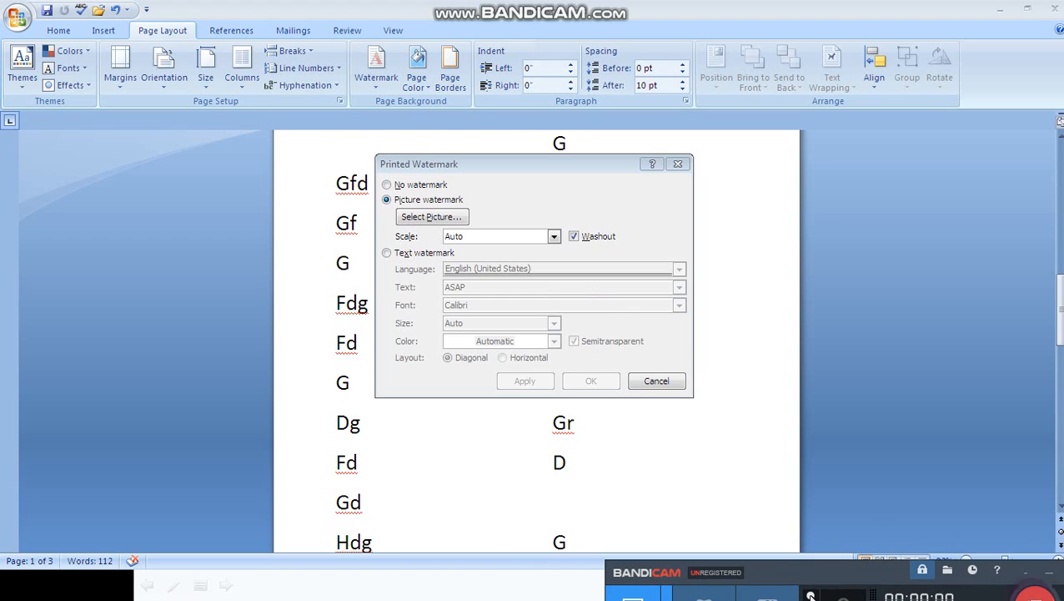
Choose the picture "download" from the form folder on the Desktop as the watermark, apply it with Auto scale and Washout, and close the settings.
{"action": "left_click", "coordinate": [432, 217]}
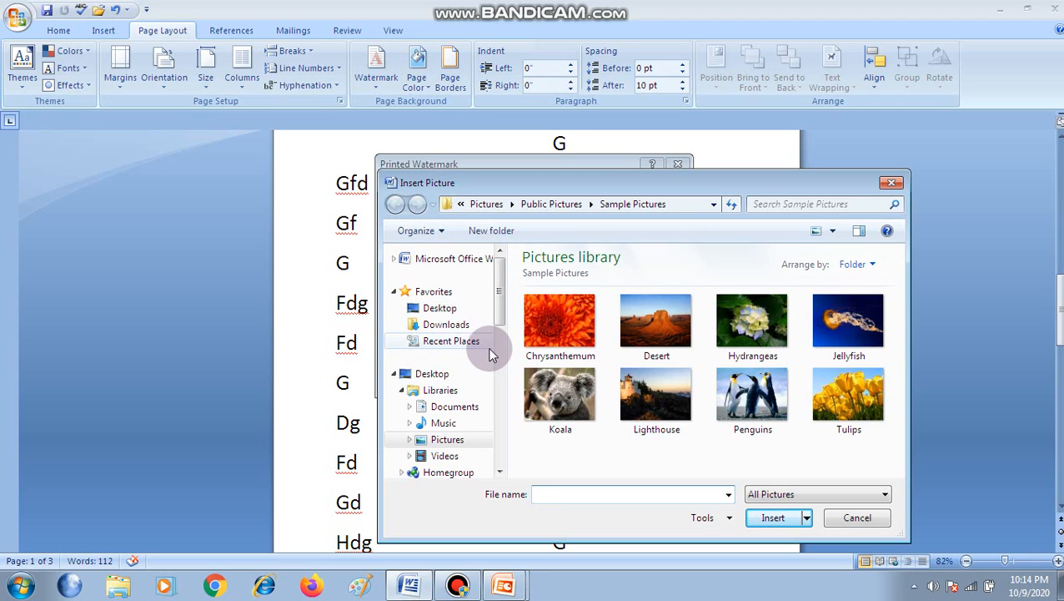
{"action": "left_click", "coordinate": [499, 311]}
{"action": "left_click_drag", "start_coordinate": [499, 311], "coordinate": [503, 346]}
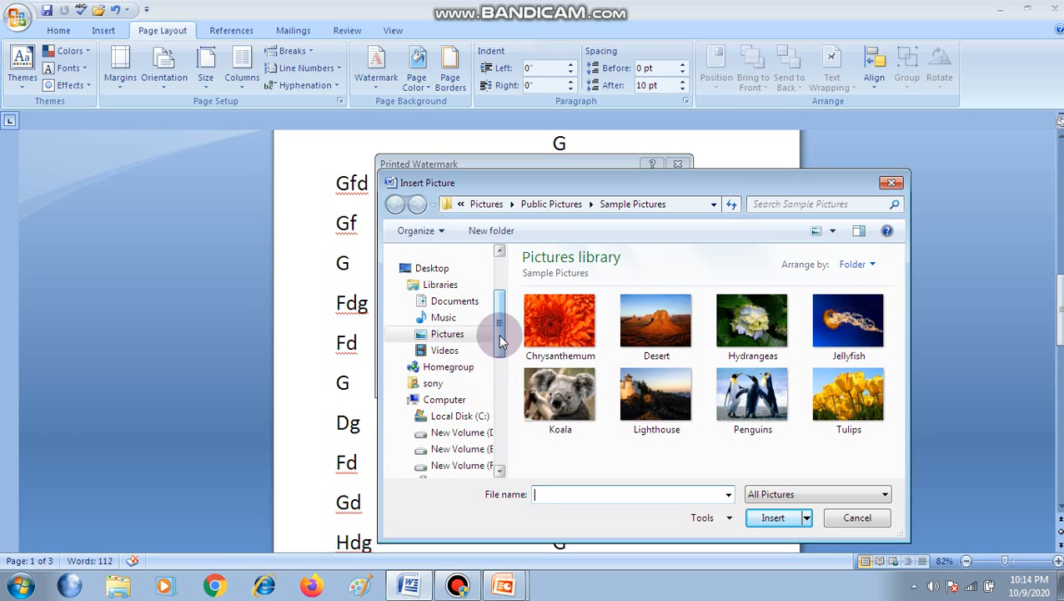
{"action": "left_click_drag", "start_coordinate": [499, 332], "coordinate": [500, 288]}
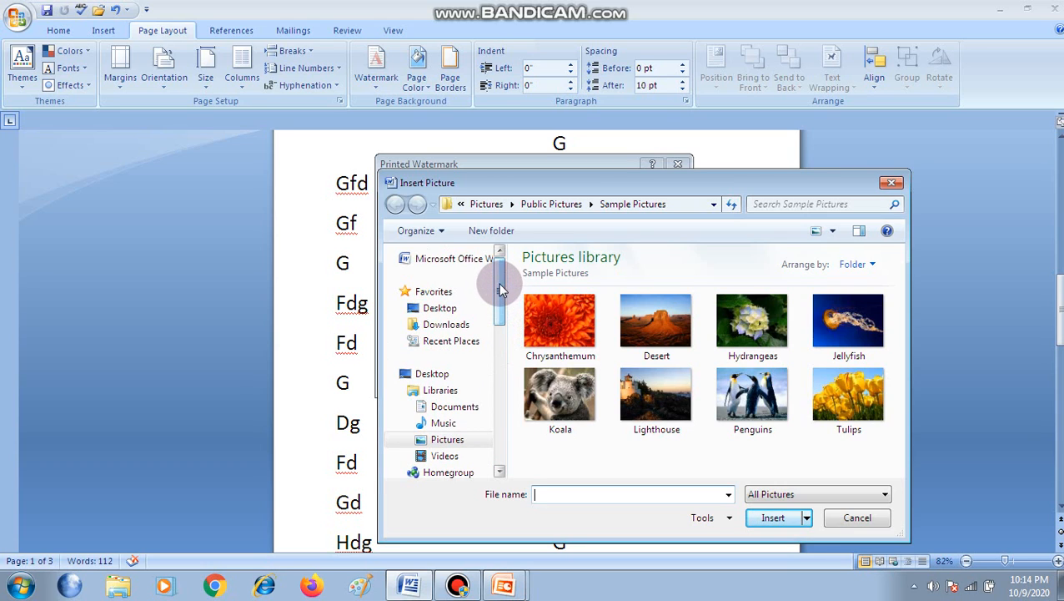
{"action": "left_click", "coordinate": [447, 310]}
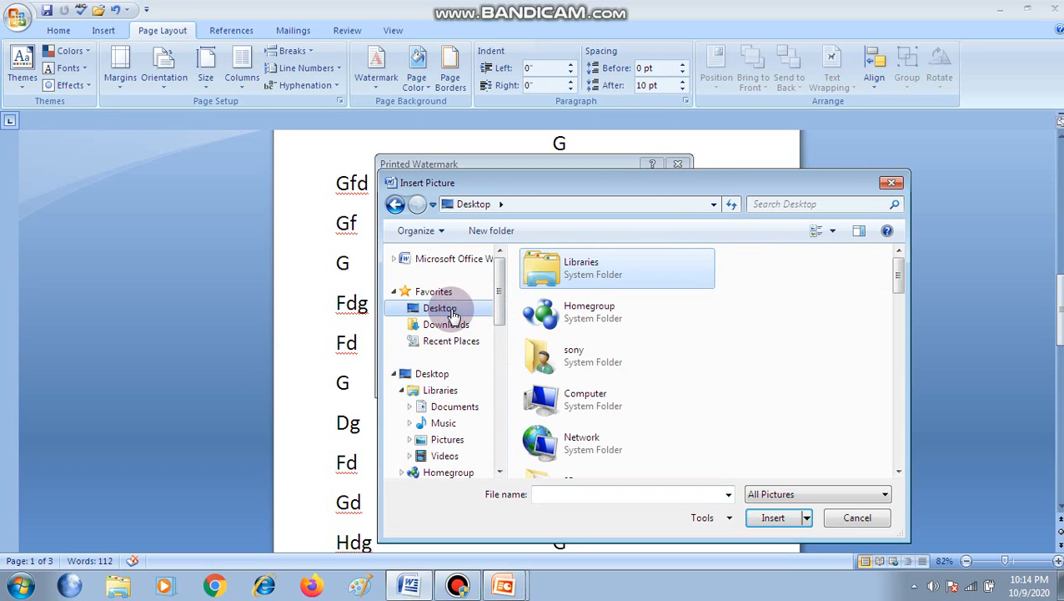
{"action": "left_click", "coordinate": [590, 360]}
{"action": "scroll", "coordinate": [588, 358], "scroll_direction": "down", "scroll_amount": 5}
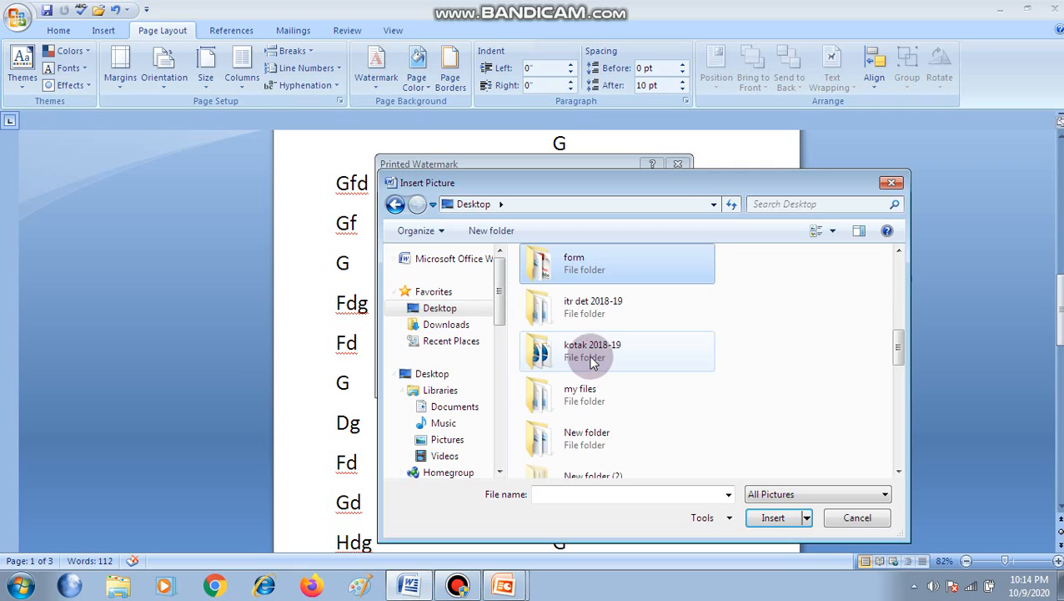
{"action": "double_click", "coordinate": [588, 272]}
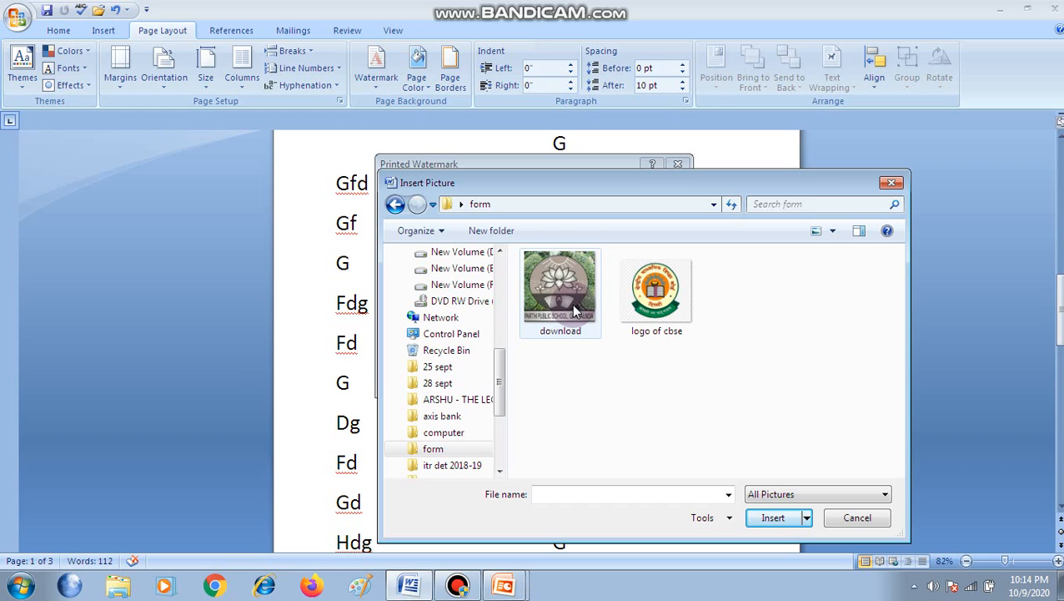
{"action": "left_click", "coordinate": [570, 294]}
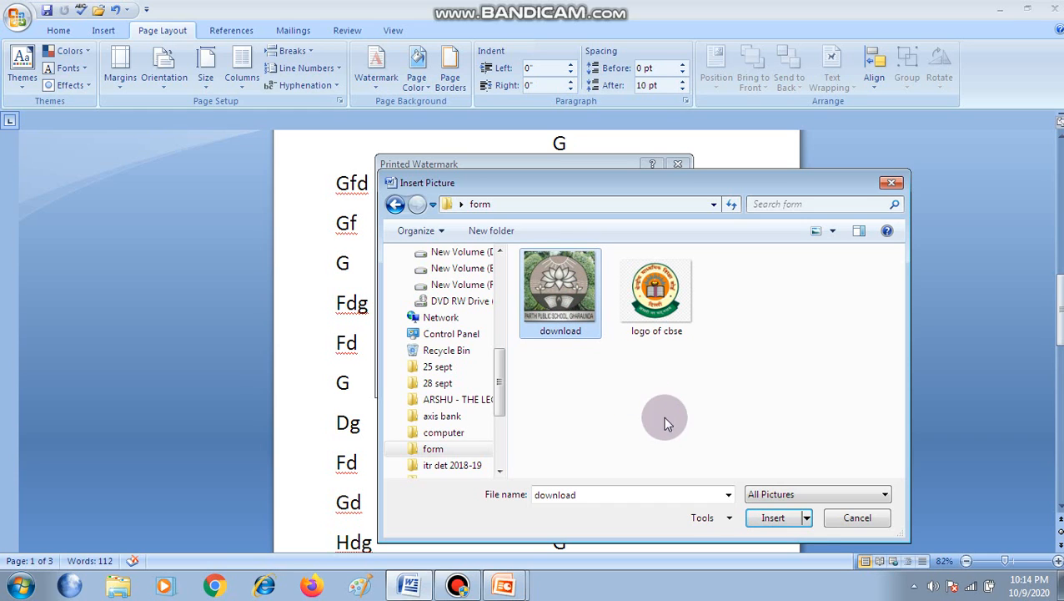
{"action": "left_click", "coordinate": [775, 518]}
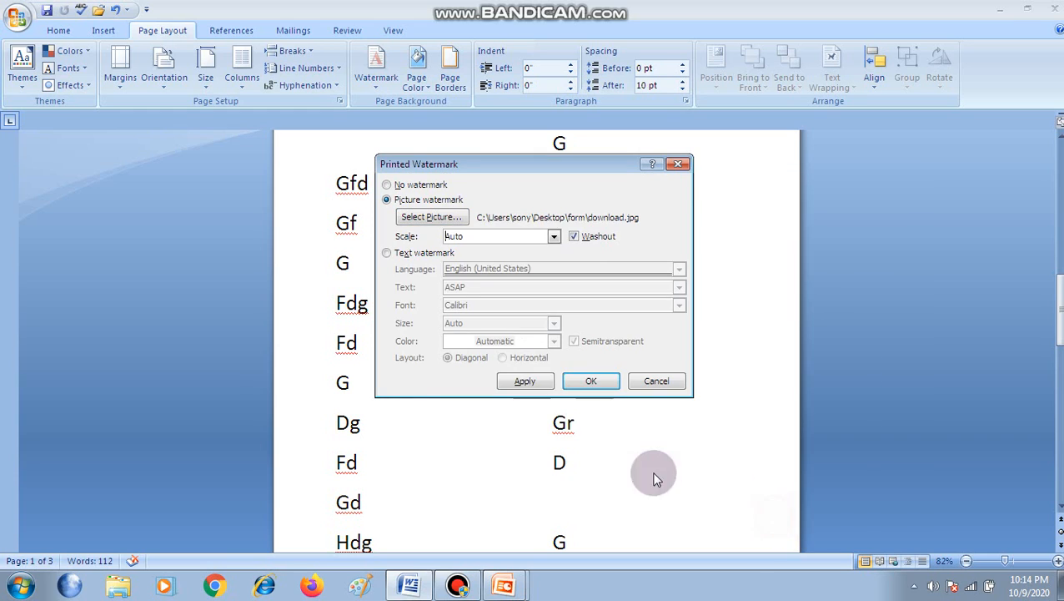
{"action": "left_click", "coordinate": [521, 383]}
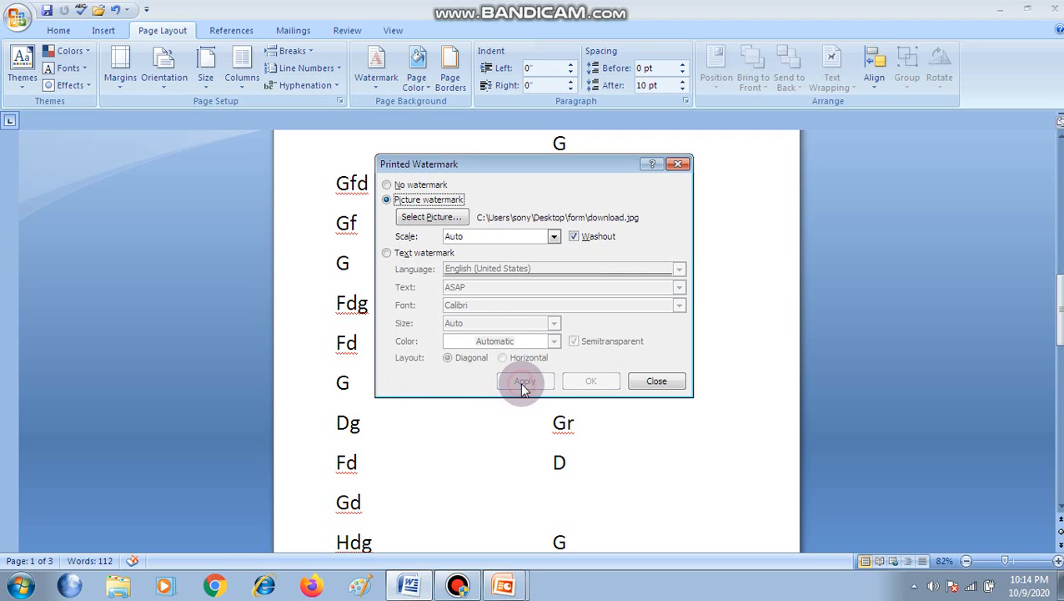
{"action": "left_click", "coordinate": [656, 383]}
Examine the picture watermark behind the text across the document's pages.
{"action": "scroll", "coordinate": [643, 338], "scroll_direction": "down", "scroll_amount": 3}
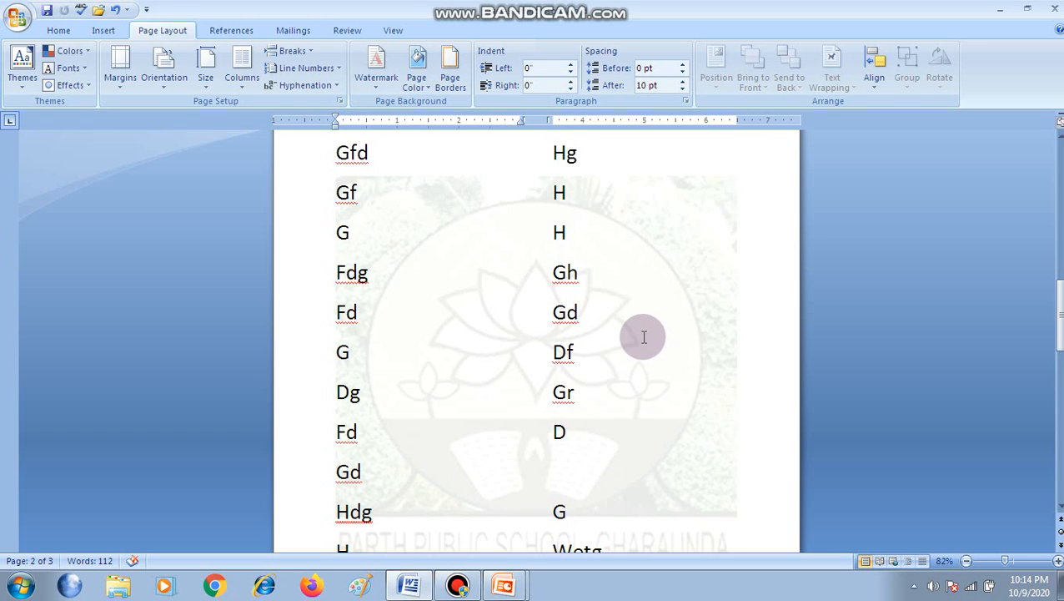
{"action": "scroll", "coordinate": [643, 338], "scroll_direction": "down", "scroll_amount": 6}
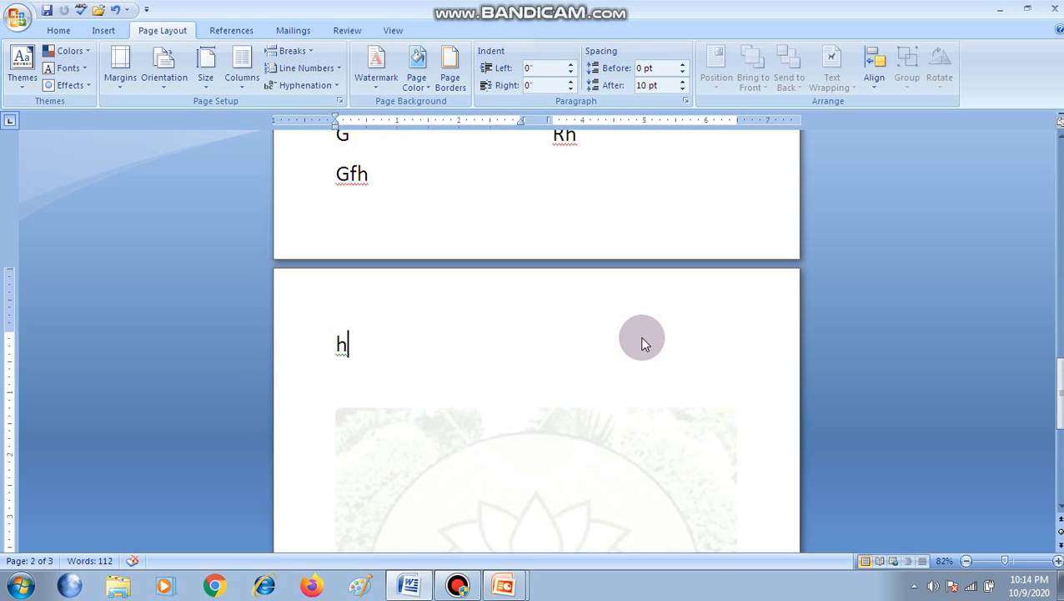
{"action": "scroll", "coordinate": [642, 342], "scroll_direction": "down", "scroll_amount": 2}
{"action": "scroll", "coordinate": [642, 342], "scroll_direction": "down", "scroll_amount": 1}
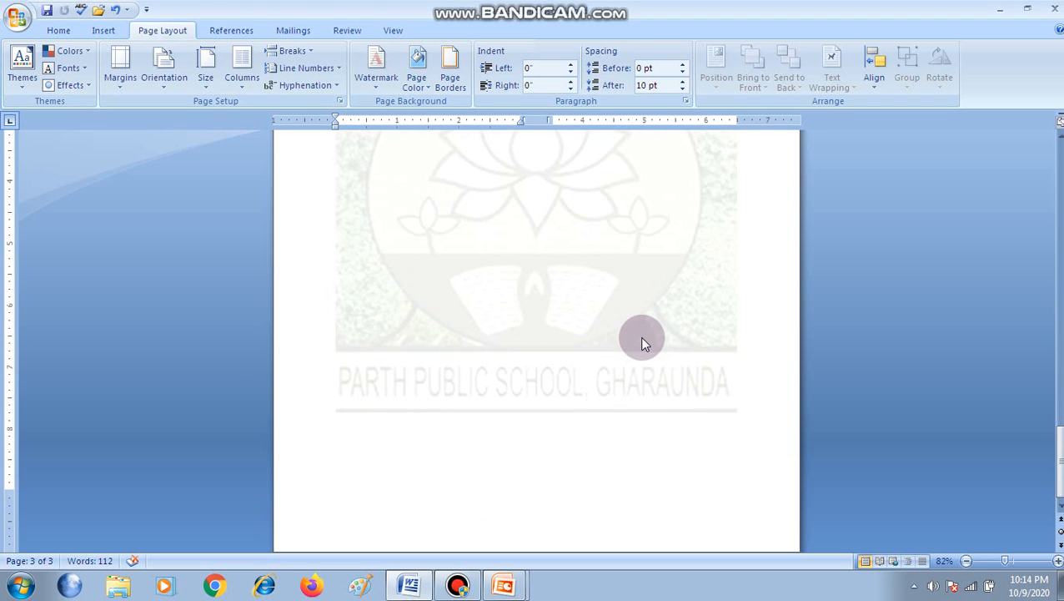
{"action": "scroll", "coordinate": [642, 342], "scroll_direction": "up", "scroll_amount": 5}
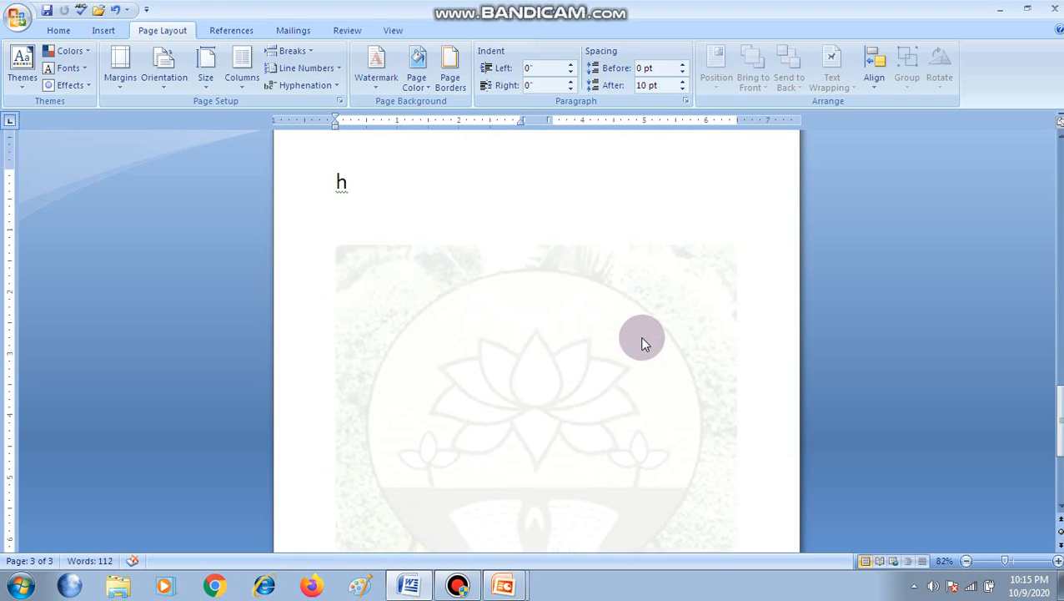
{"action": "scroll", "coordinate": [643, 342], "scroll_direction": "up", "scroll_amount": 3}
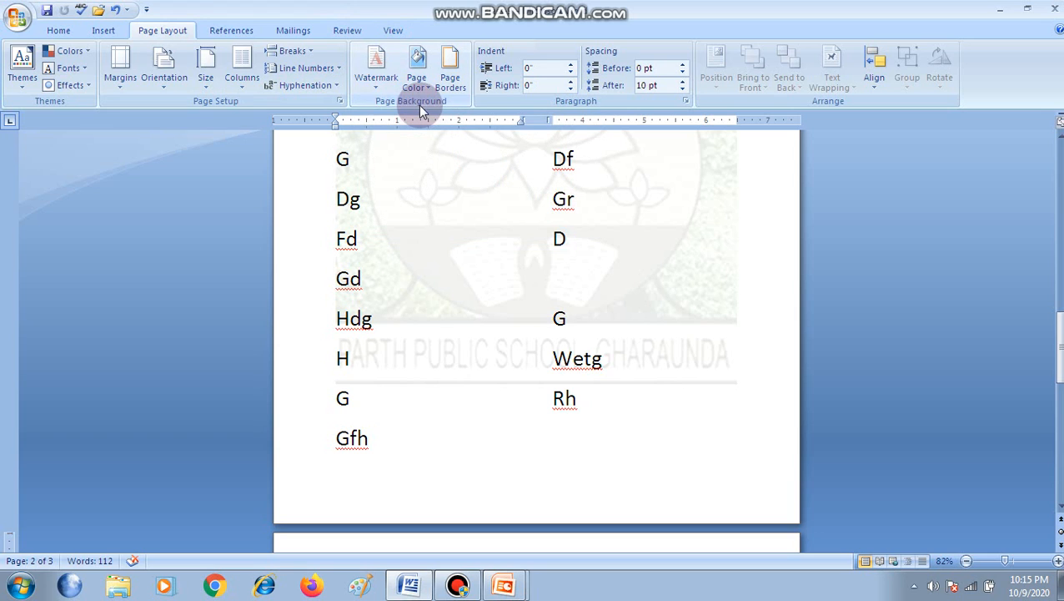
Replace the picture watermark with Desert from the Sample Pictures folder, apply it with Auto scale and Washout, and close the settings.
{"action": "left_click", "coordinate": [376, 88]}
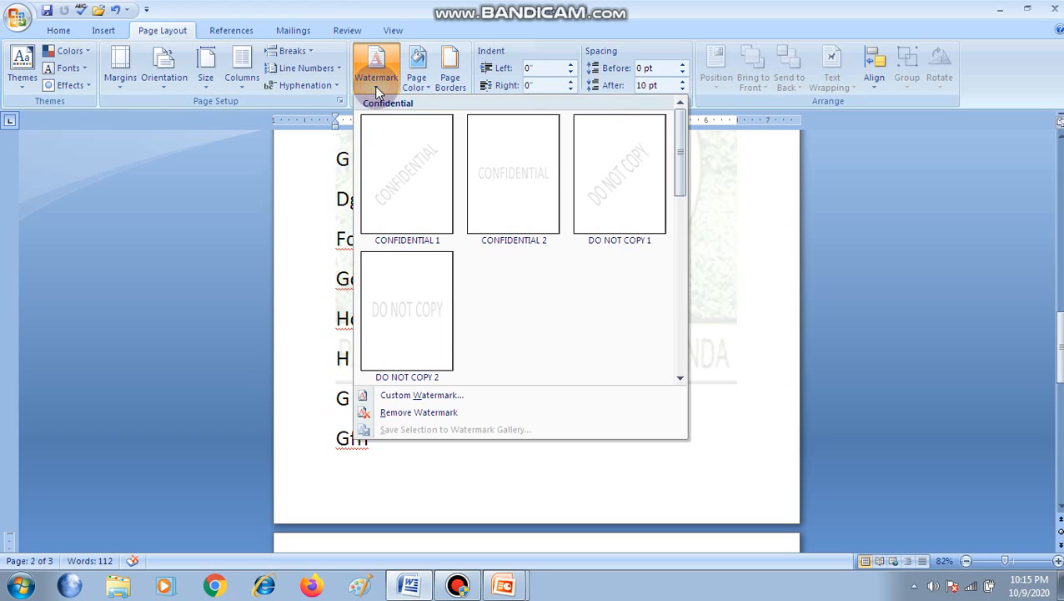
{"action": "left_click", "coordinate": [415, 401]}
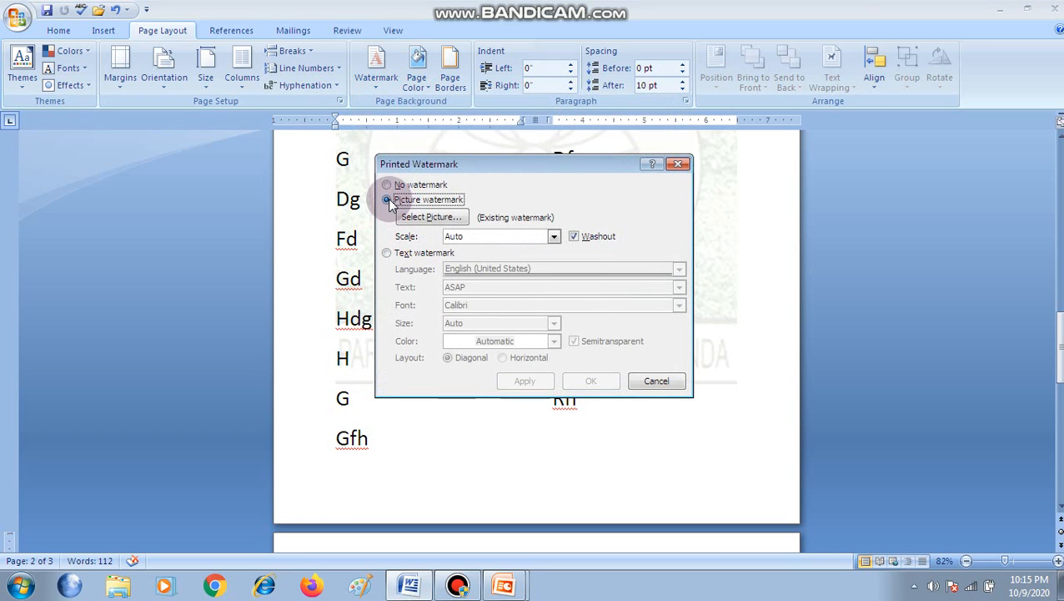
{"action": "left_click", "coordinate": [432, 217]}
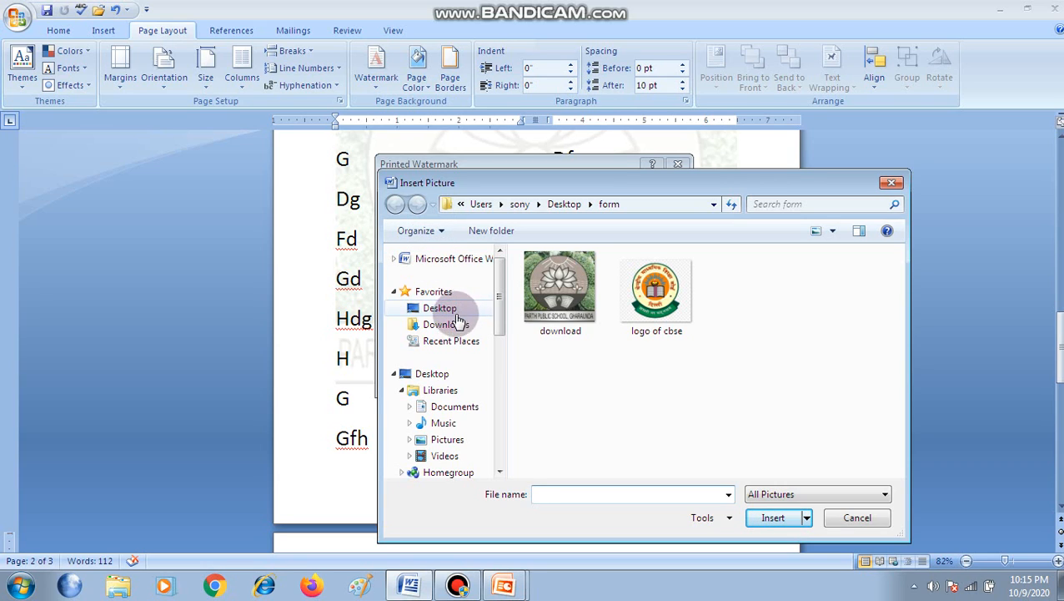
{"action": "left_click", "coordinate": [454, 445]}
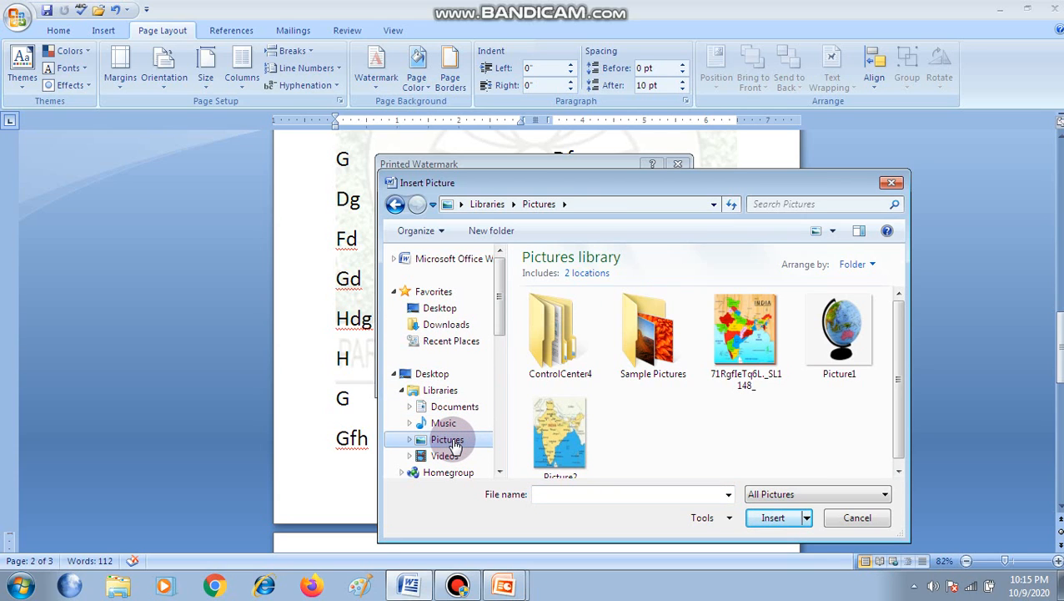
{"action": "double_click", "coordinate": [653, 337]}
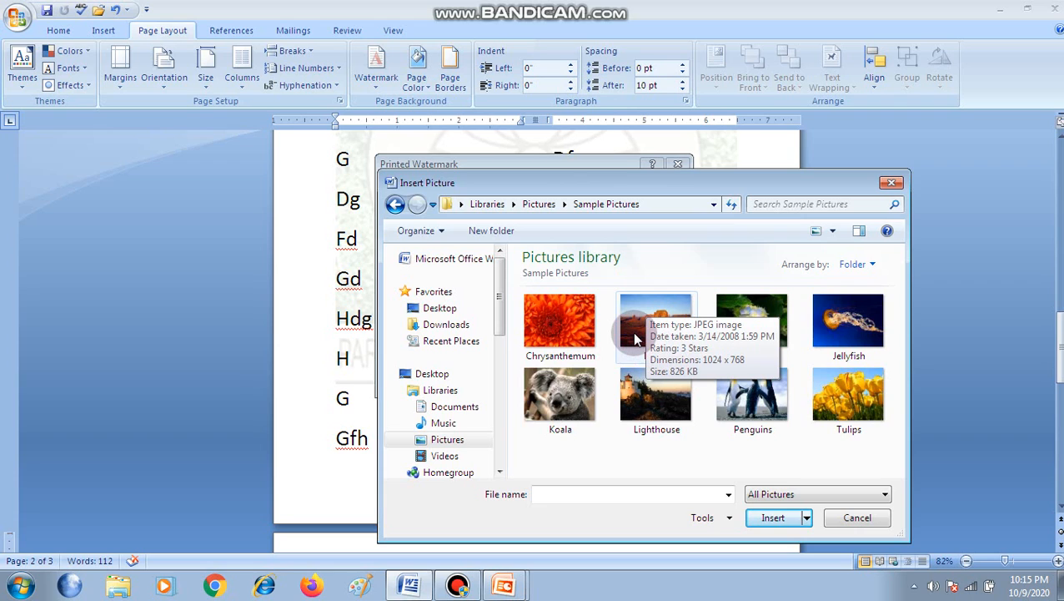
{"action": "left_click", "coordinate": [634, 338]}
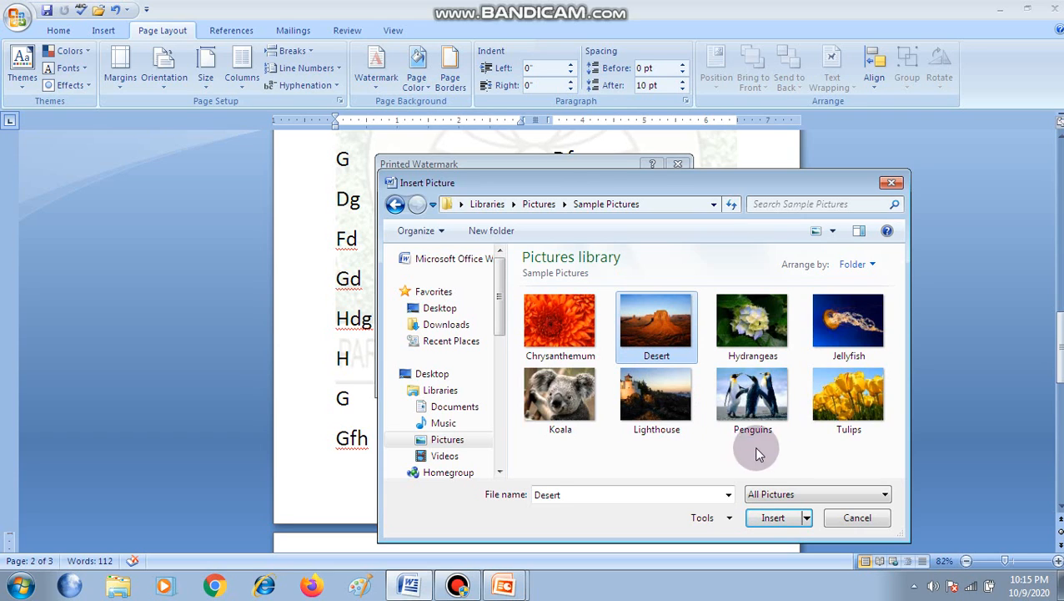
{"action": "left_click", "coordinate": [773, 516]}
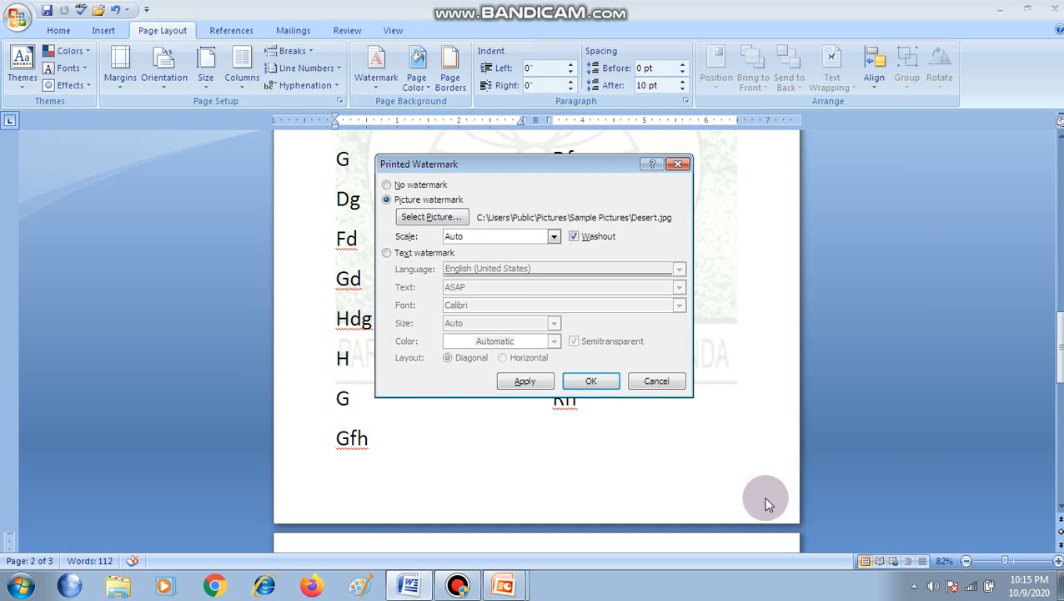
{"action": "left_click", "coordinate": [534, 385]}
{"action": "left_click", "coordinate": [650, 382]}
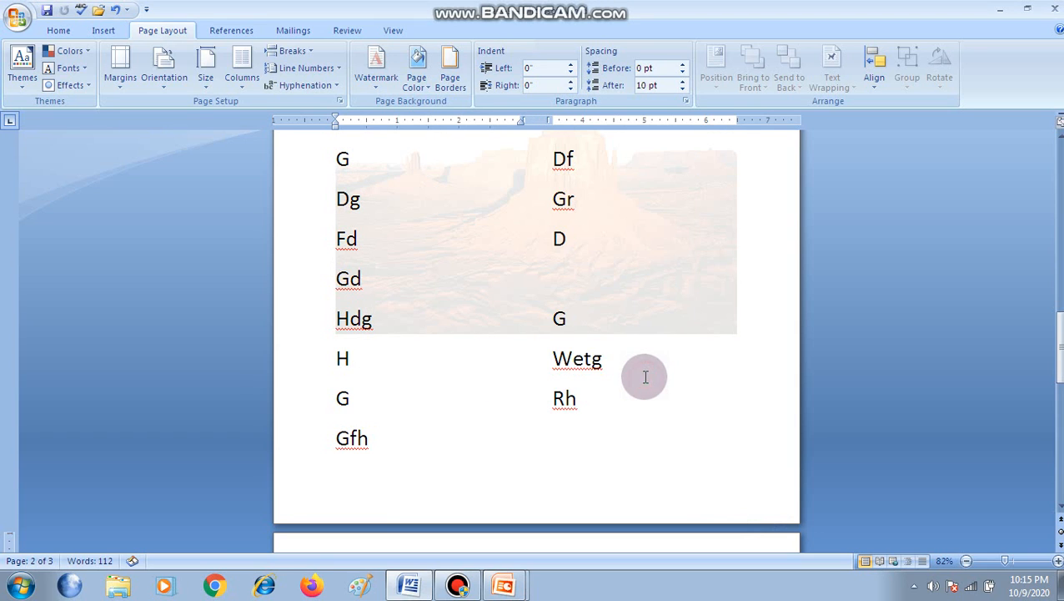
Examine how the desert picture watermark appears behind the text on each page of the document.
{"action": "scroll", "coordinate": [582, 361], "scroll_direction": "up", "scroll_amount": 4}
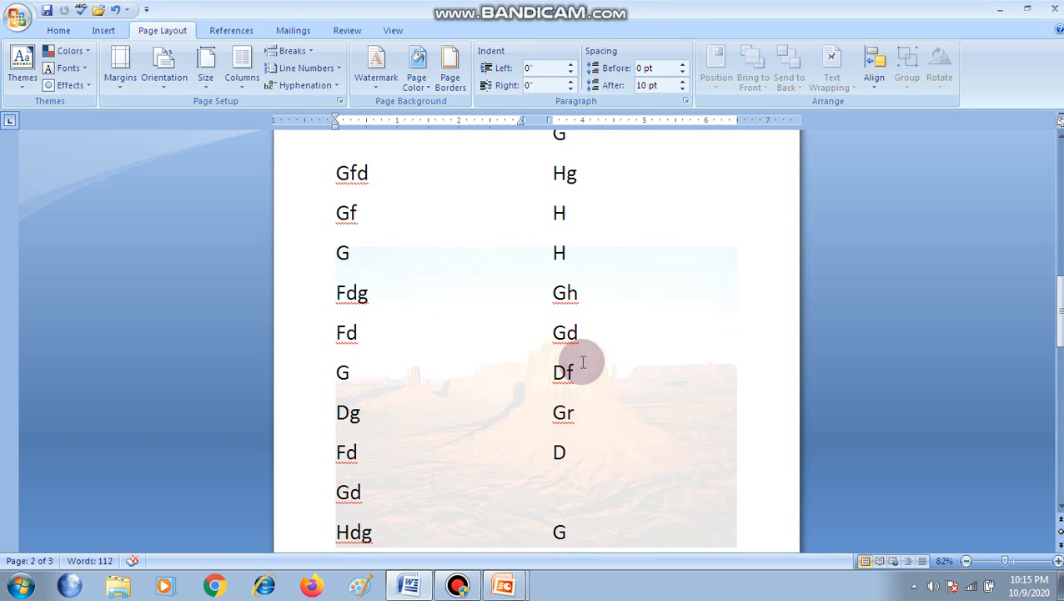
{"action": "scroll", "coordinate": [583, 361], "scroll_direction": "up", "scroll_amount": 6}
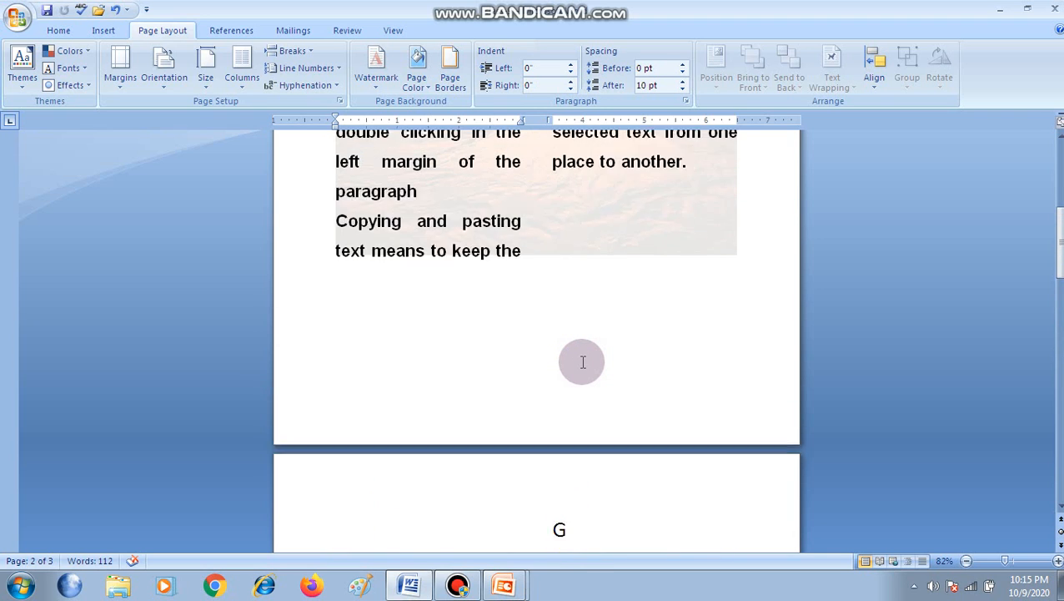
{"action": "scroll", "coordinate": [582, 361], "scroll_direction": "up", "scroll_amount": 3}
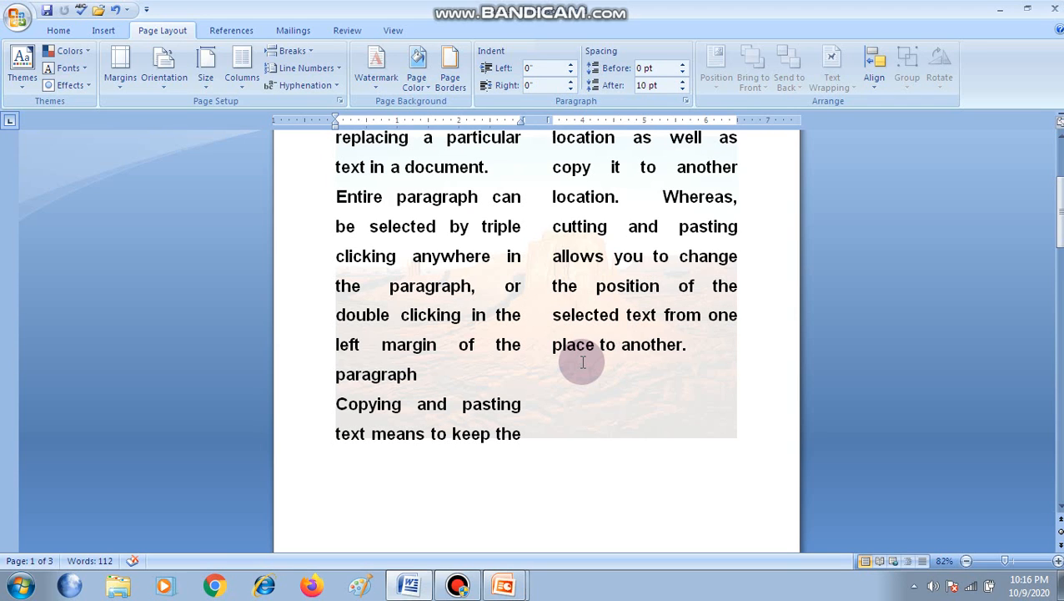
{"action": "scroll", "coordinate": [582, 361], "scroll_direction": "down", "scroll_amount": 7}
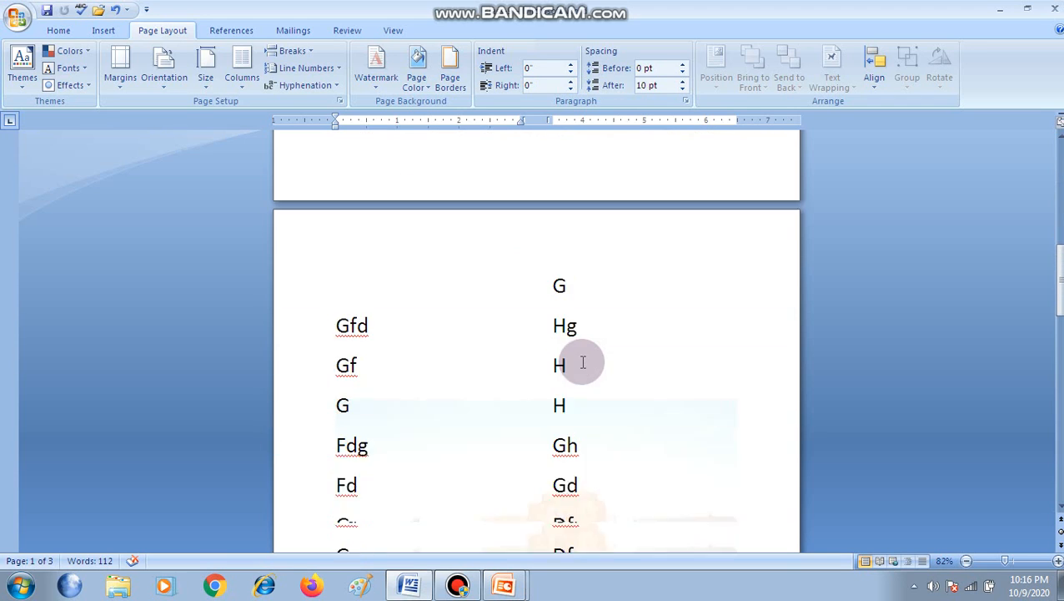
{"action": "scroll", "coordinate": [582, 361], "scroll_direction": "down", "scroll_amount": 3}
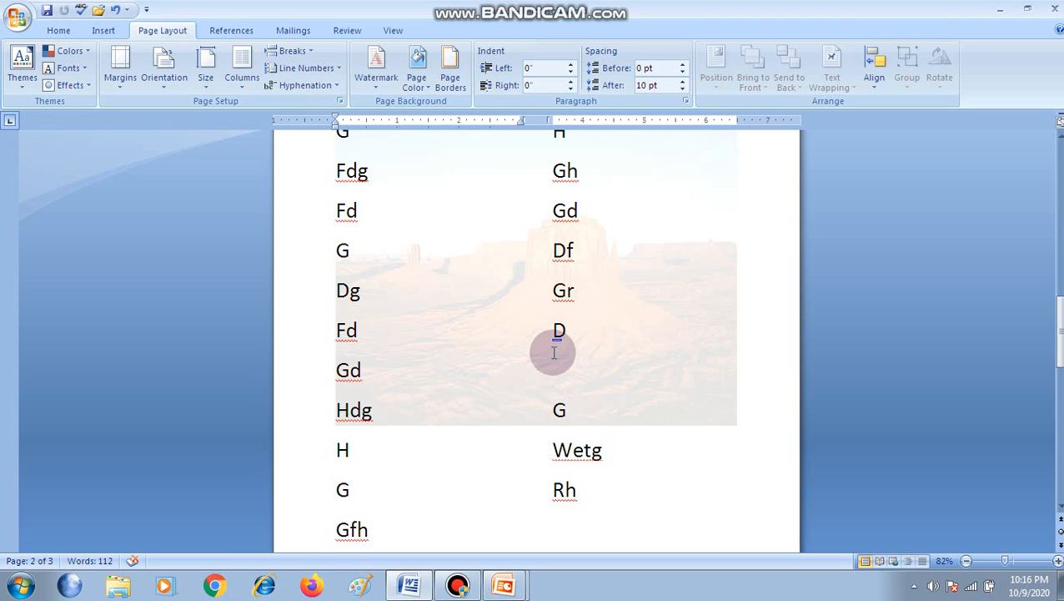
{"action": "scroll", "coordinate": [553, 353], "scroll_direction": "up", "scroll_amount": 3}
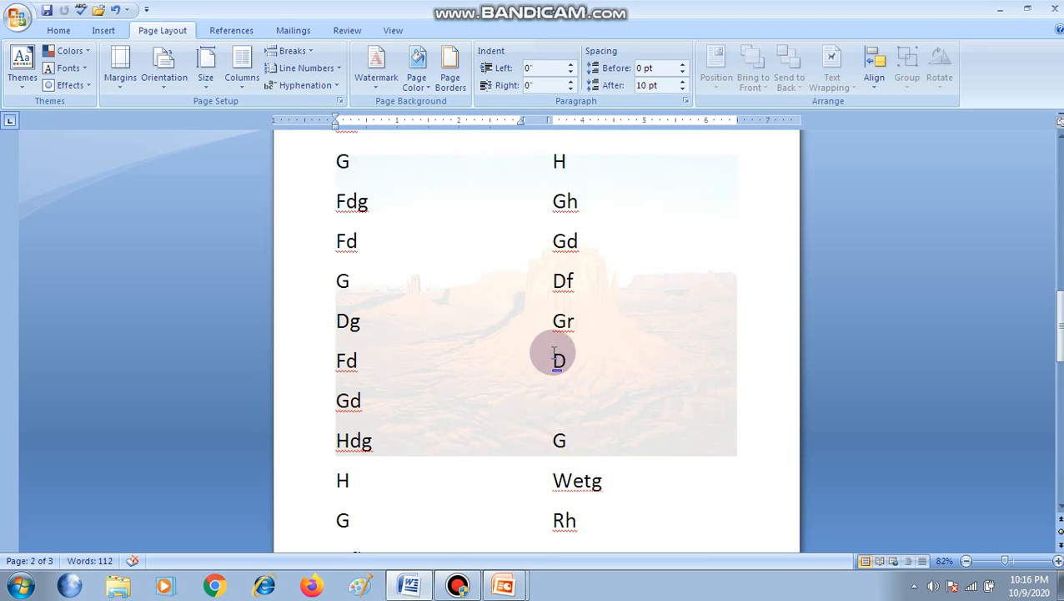
{"action": "scroll", "coordinate": [553, 352], "scroll_direction": "down", "scroll_amount": 7}
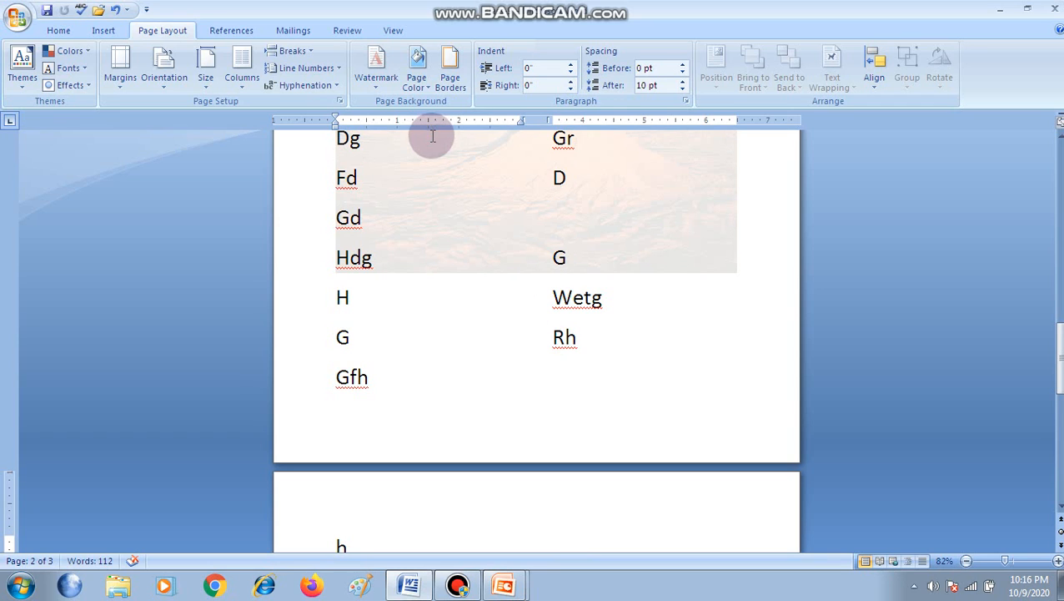
{"action": "scroll", "coordinate": [433, 135], "scroll_direction": "down", "scroll_amount": 3}
{"action": "scroll", "coordinate": [432, 140], "scroll_direction": "up", "scroll_amount": 8}
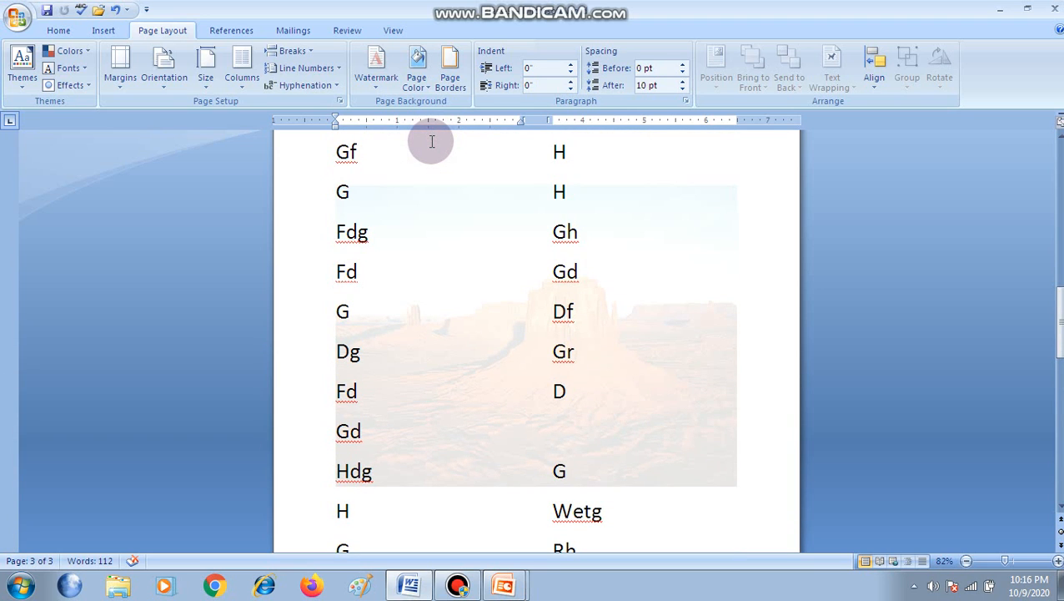
{"action": "scroll", "coordinate": [432, 142], "scroll_direction": "up", "scroll_amount": 4}
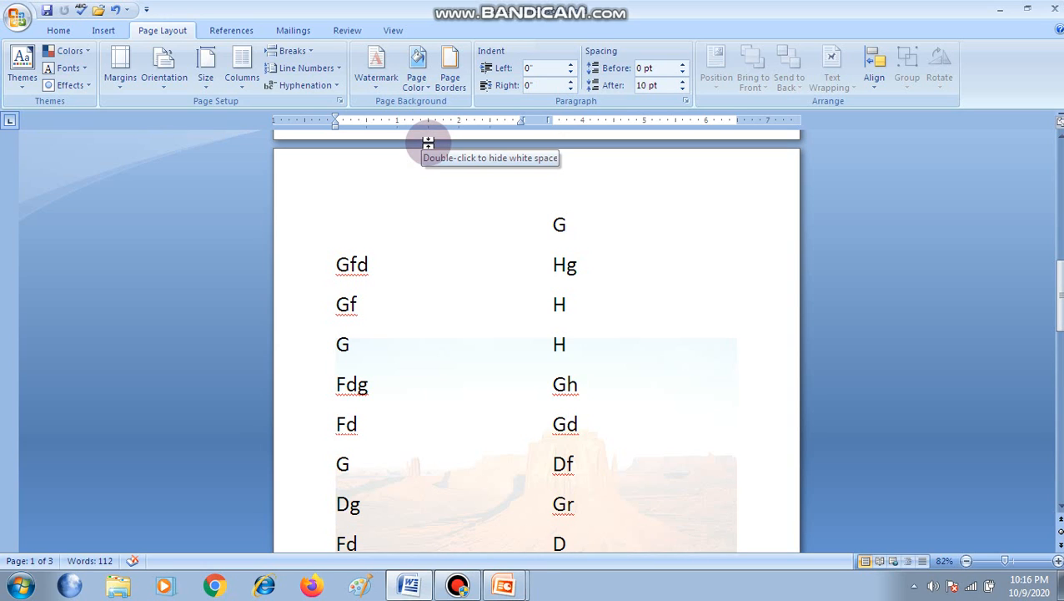
Open the custom watermark settings and choose a text watermark with the language English (United States).
{"action": "left_click", "coordinate": [385, 90]}
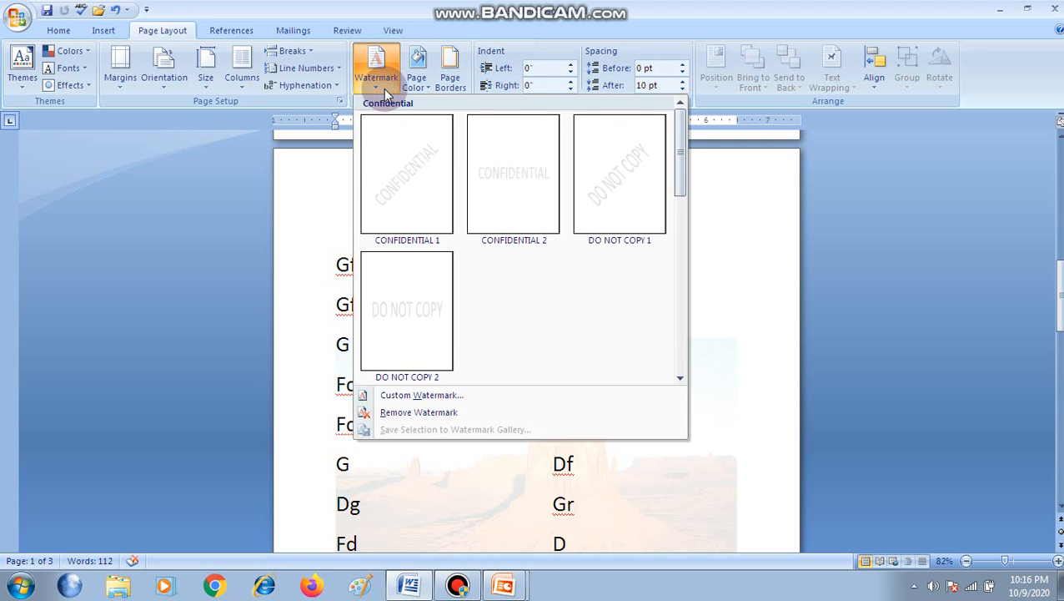
{"action": "left_click", "coordinate": [432, 398]}
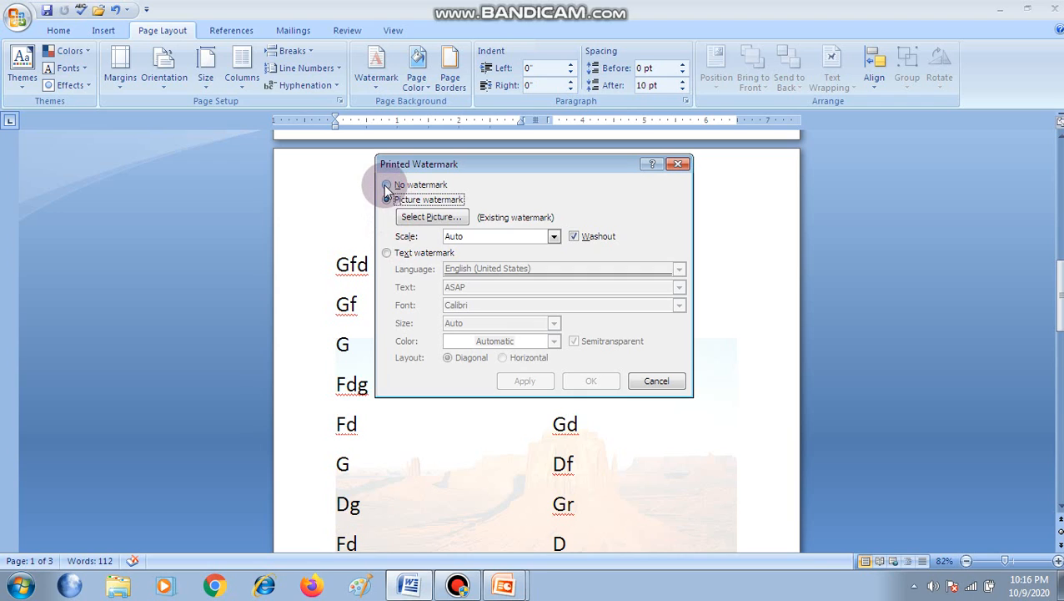
{"action": "left_click", "coordinate": [387, 254]}
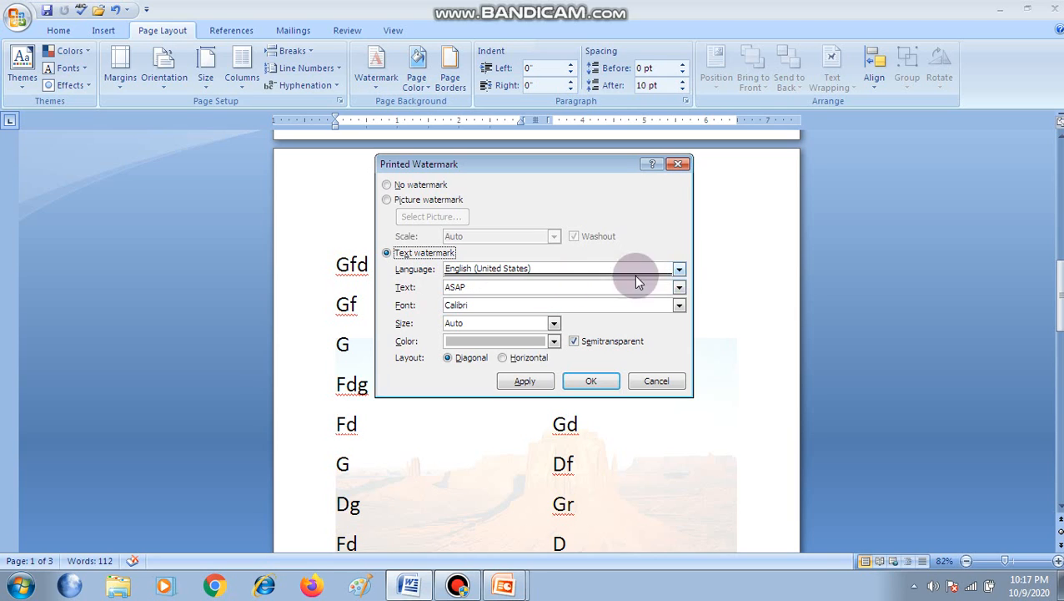
{"action": "left_click", "coordinate": [679, 271]}
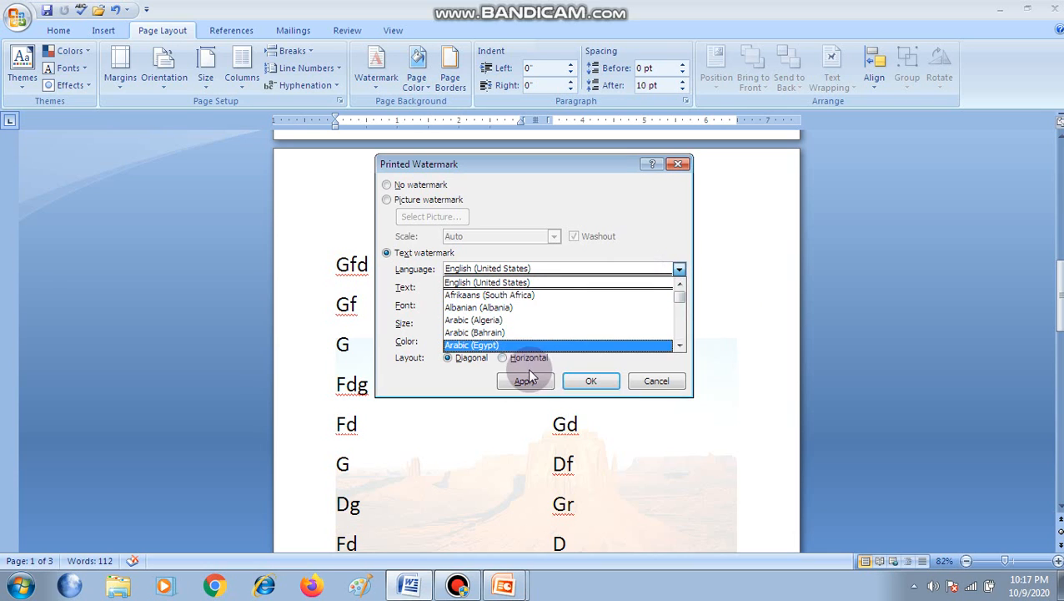
{"action": "left_click", "coordinate": [480, 284]}
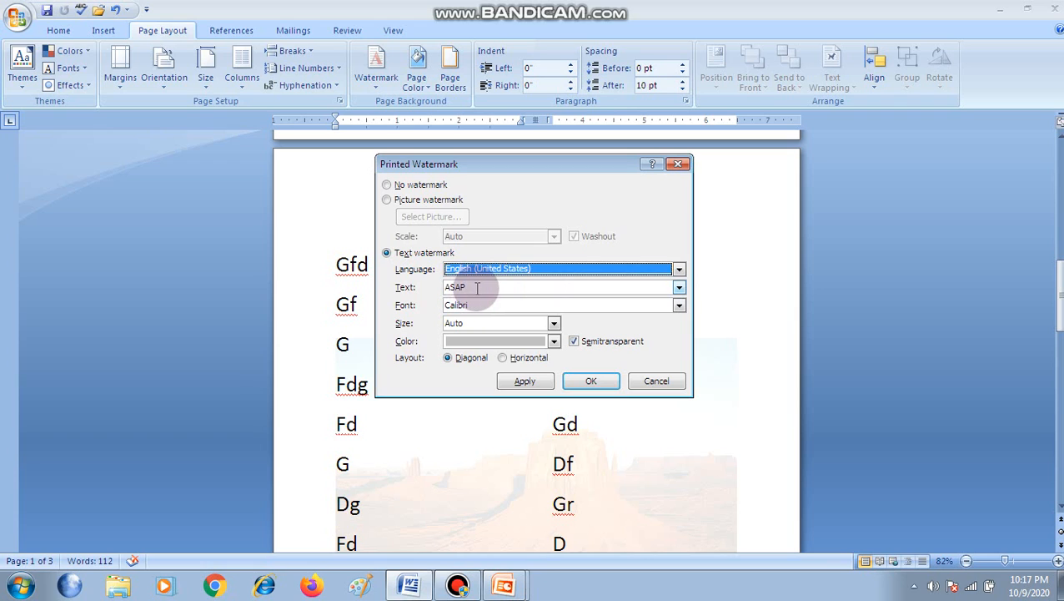
Replace the watermark text with "Parth Public School".
{"action": "left_click", "coordinate": [679, 287]}
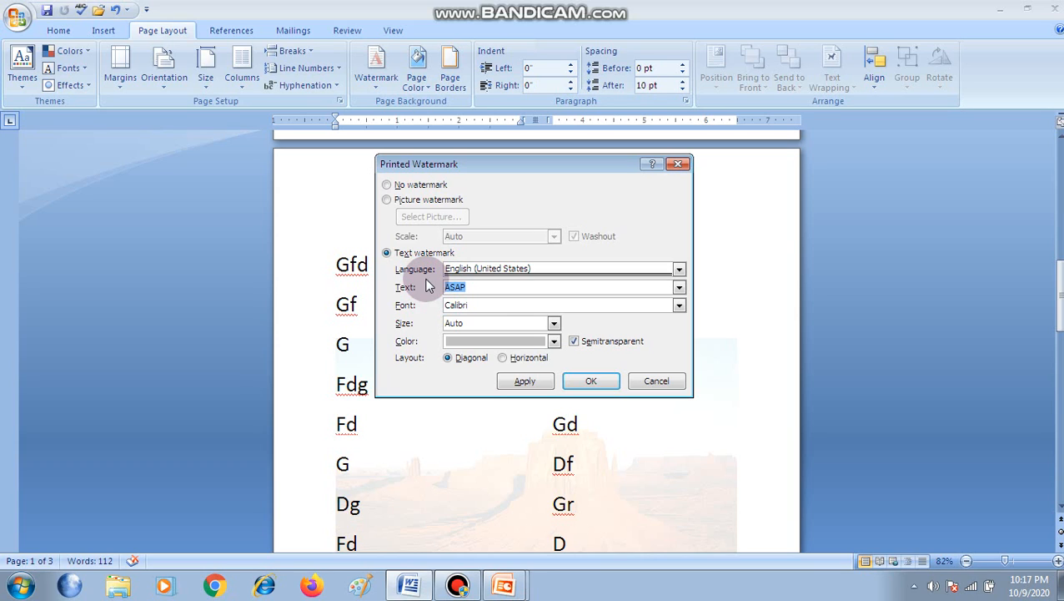
{"action": "type", "text": "Parth "}
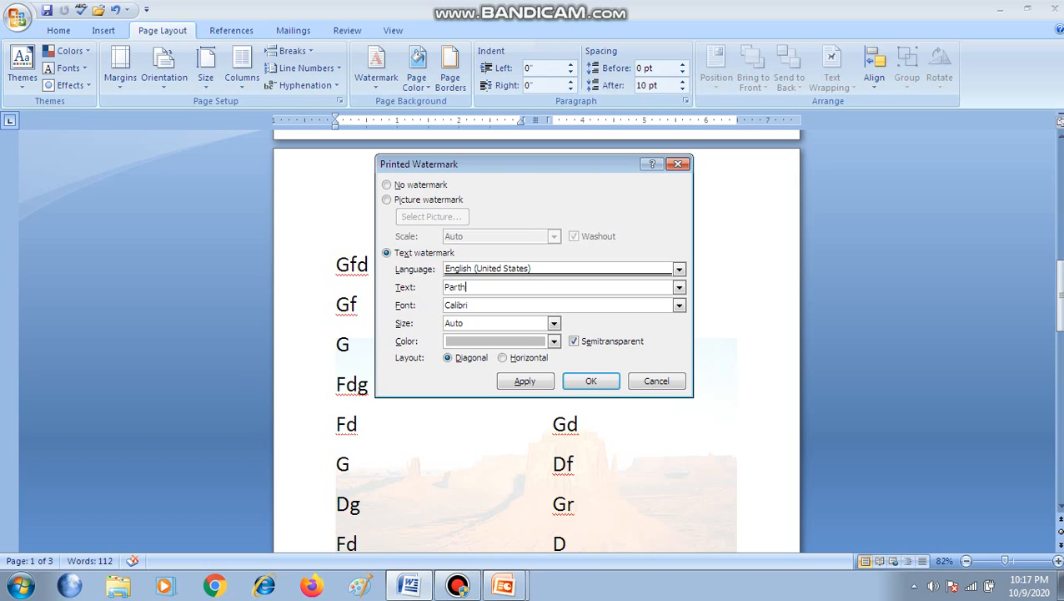
{"action": "type", "text": "public School"}
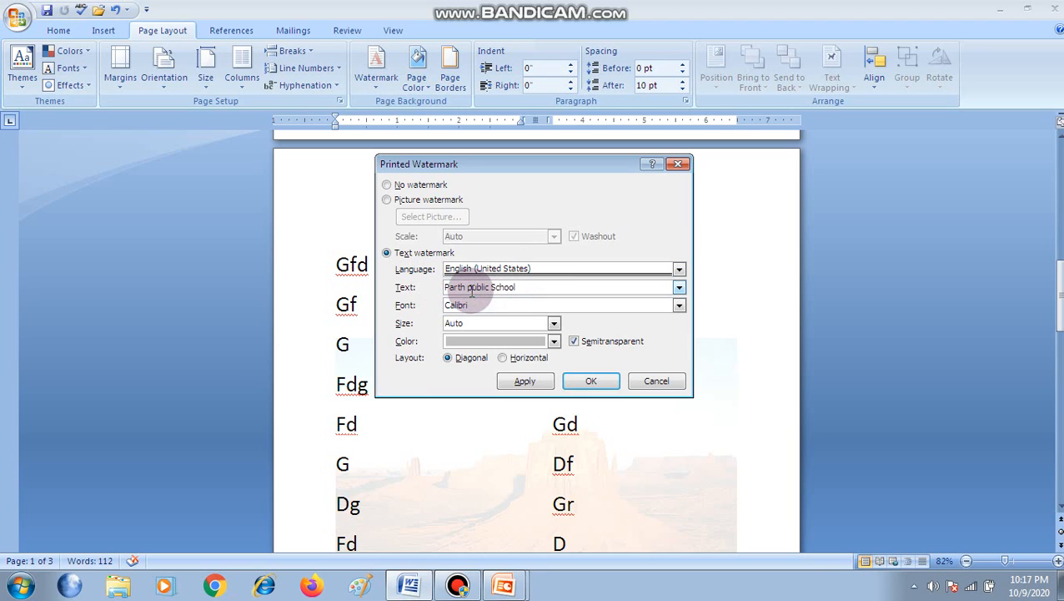
{"action": "left_click", "coordinate": [472, 287]}
{"action": "key", "text": "BackSpace"}
{"action": "type", "text": "P"}
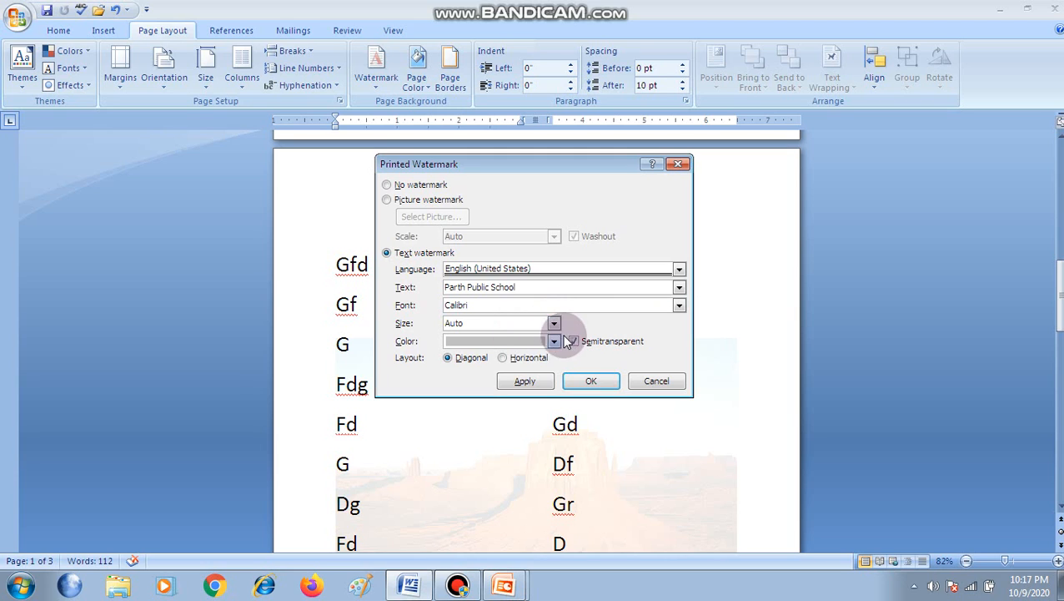
Give the text watermark a dark red theme color and a diagonal layout, apply it, and close the settings.
{"action": "left_click", "coordinate": [554, 341]}
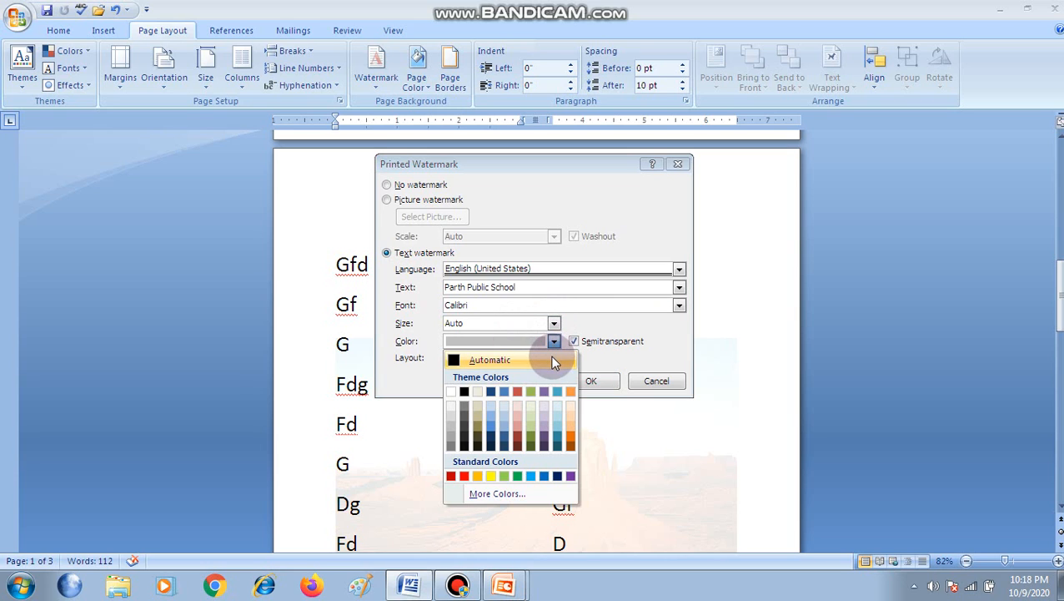
{"action": "left_click", "coordinate": [519, 439]}
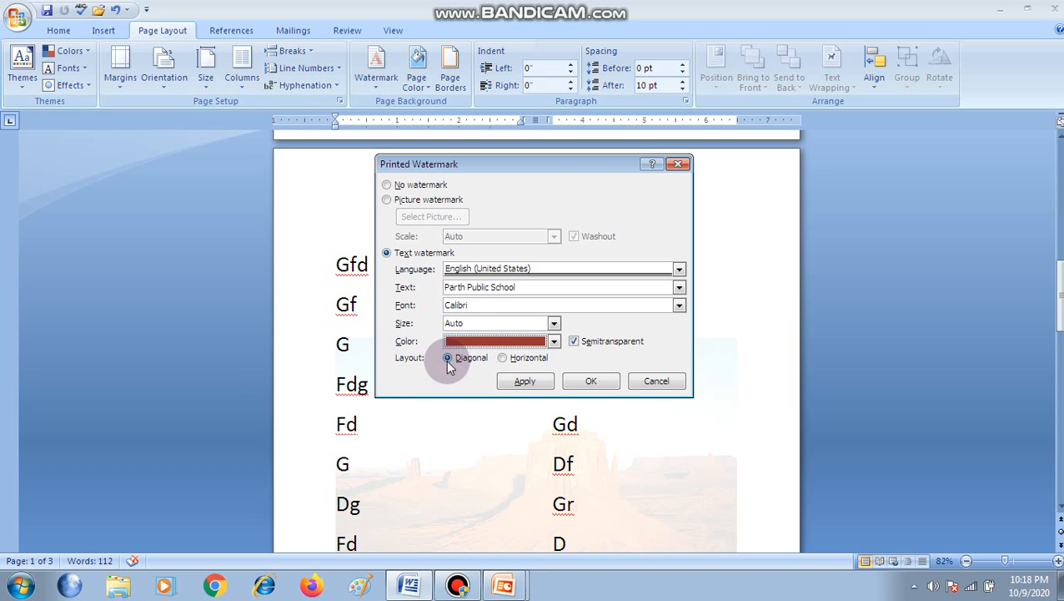
{"action": "left_click", "coordinate": [503, 362]}
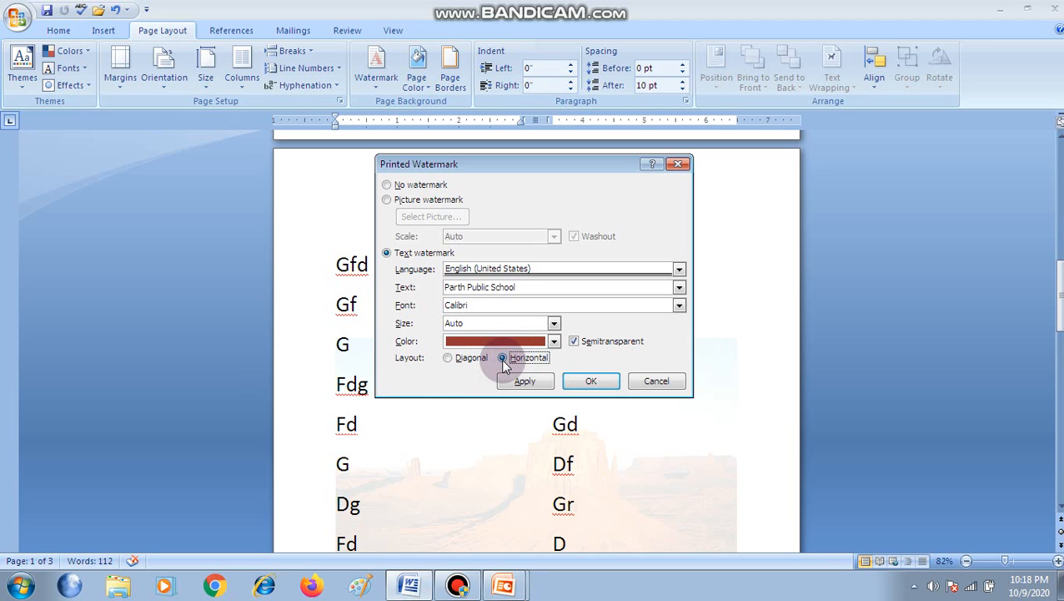
{"action": "left_click", "coordinate": [448, 359]}
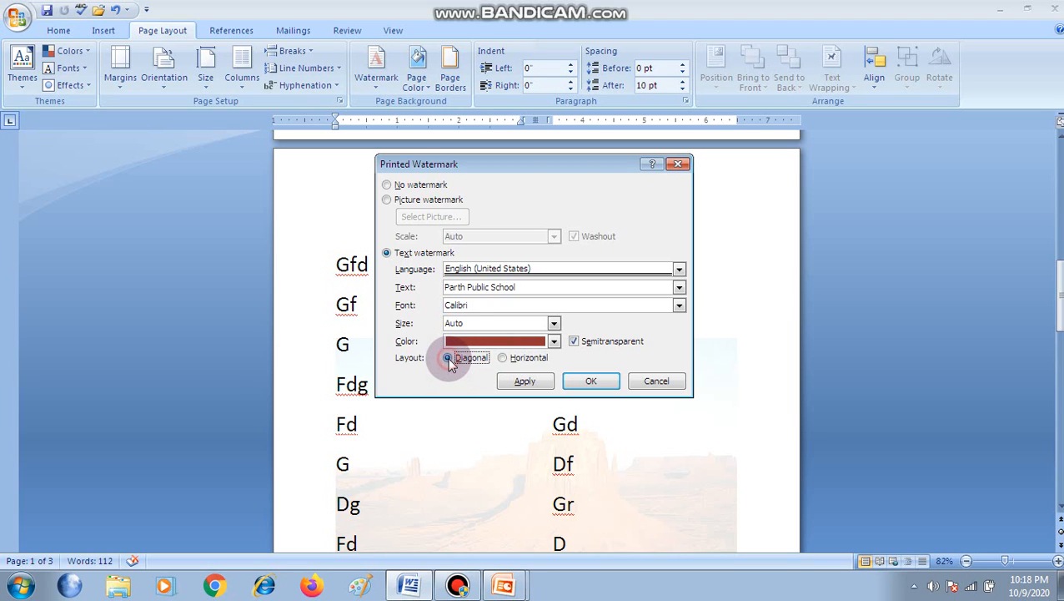
{"action": "left_click", "coordinate": [525, 381]}
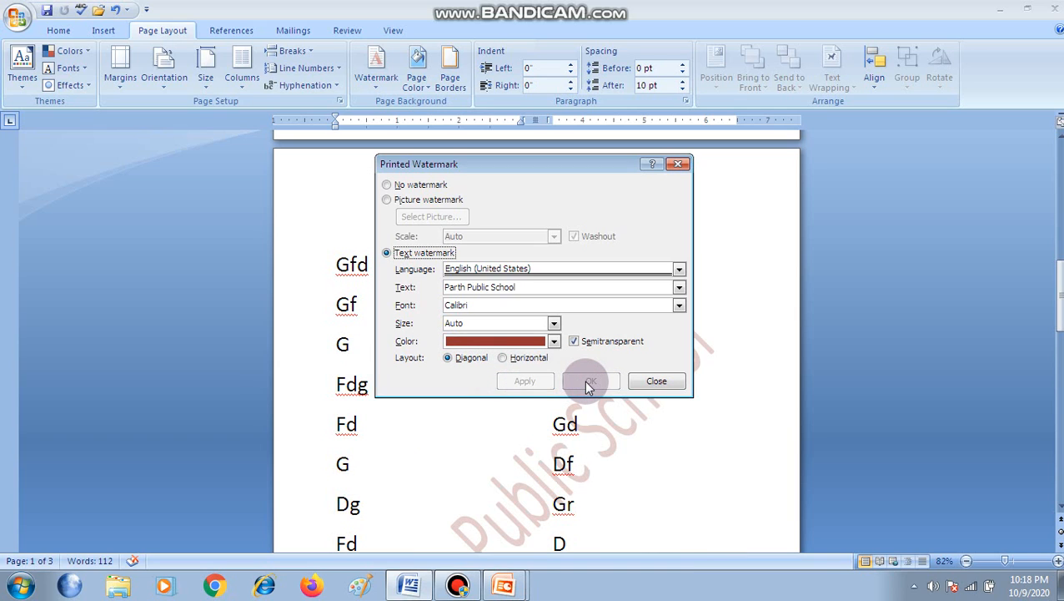
{"action": "left_click", "coordinate": [667, 380]}
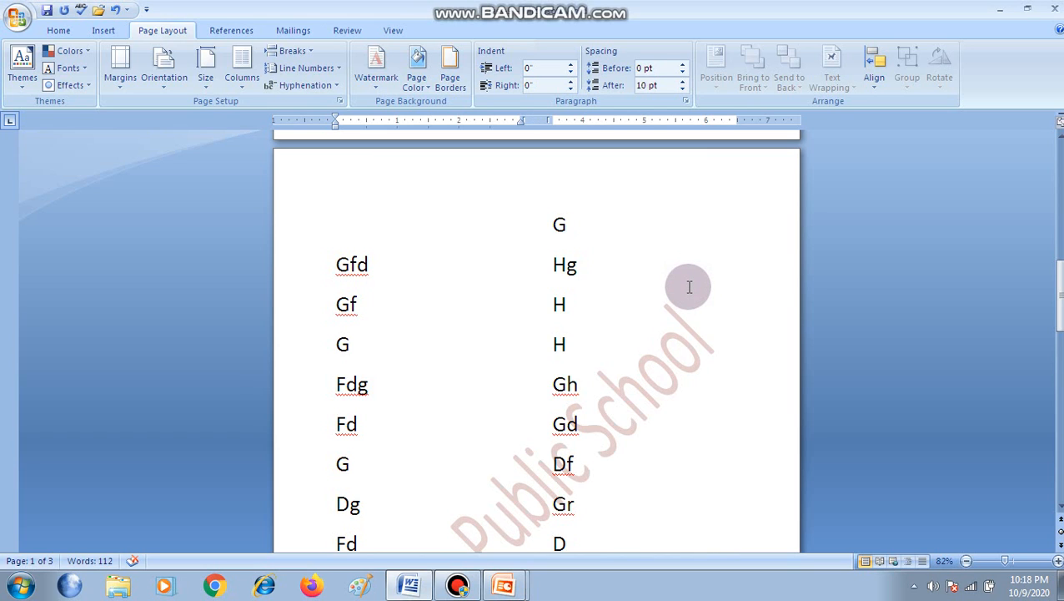
Examine the diagonal text watermark across the document's pages.
{"action": "scroll", "coordinate": [689, 287], "scroll_direction": "down", "scroll_amount": 4}
{"action": "scroll", "coordinate": [689, 288], "scroll_direction": "down", "scroll_amount": 5}
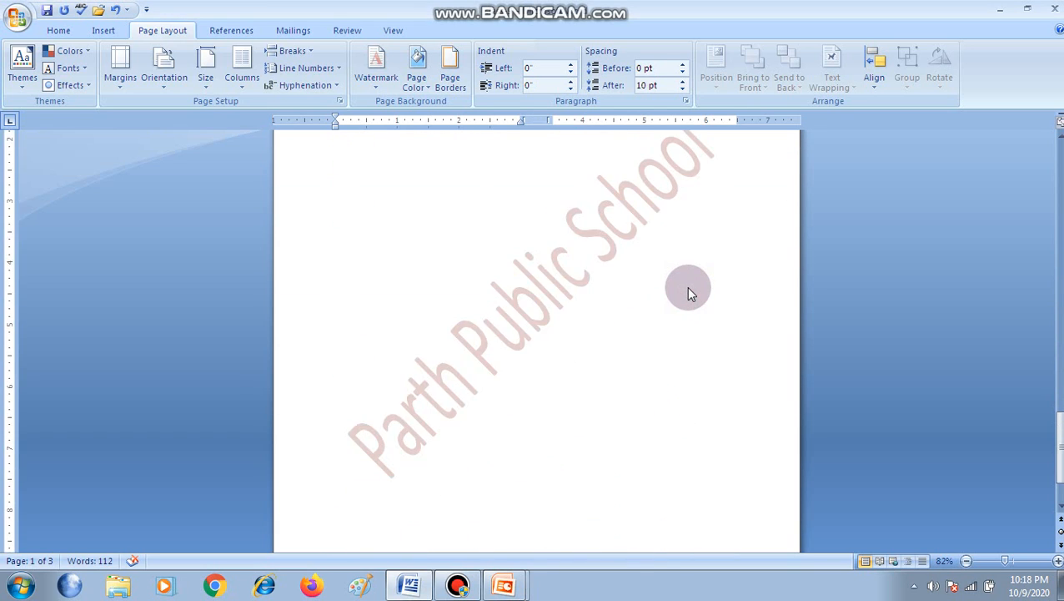
{"action": "scroll", "coordinate": [685, 286], "scroll_direction": "down", "scroll_amount": 5}
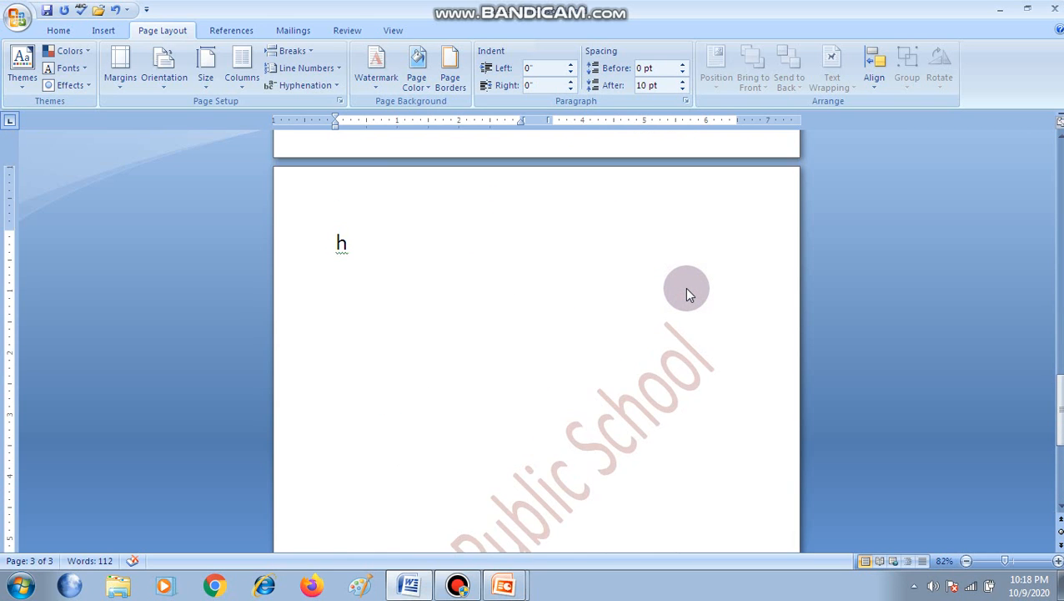
{"action": "scroll", "coordinate": [686, 288], "scroll_direction": "up", "scroll_amount": 8}
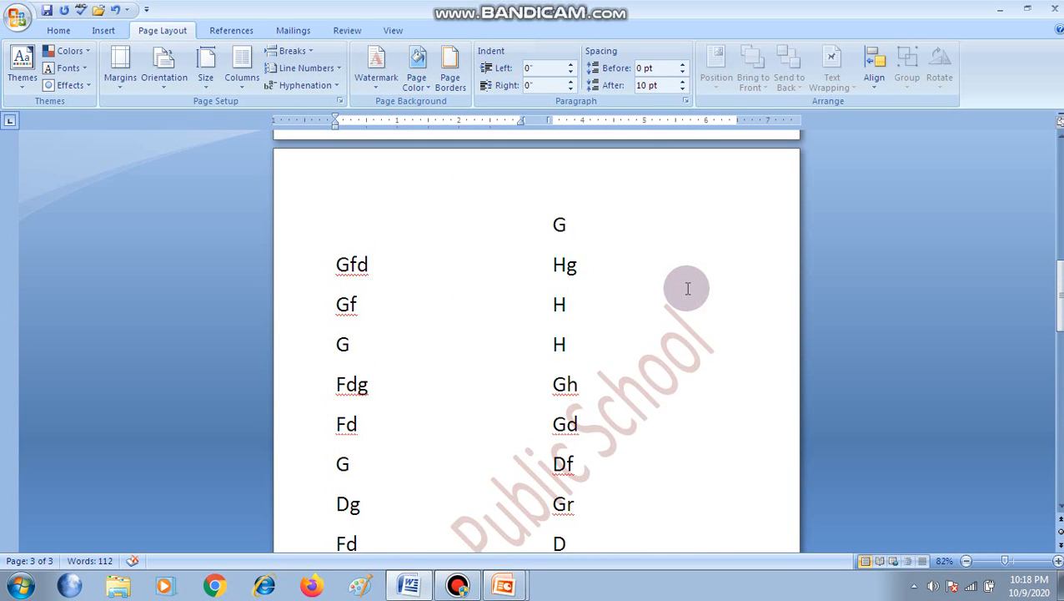
{"action": "scroll", "coordinate": [686, 287], "scroll_direction": "up", "scroll_amount": 10}
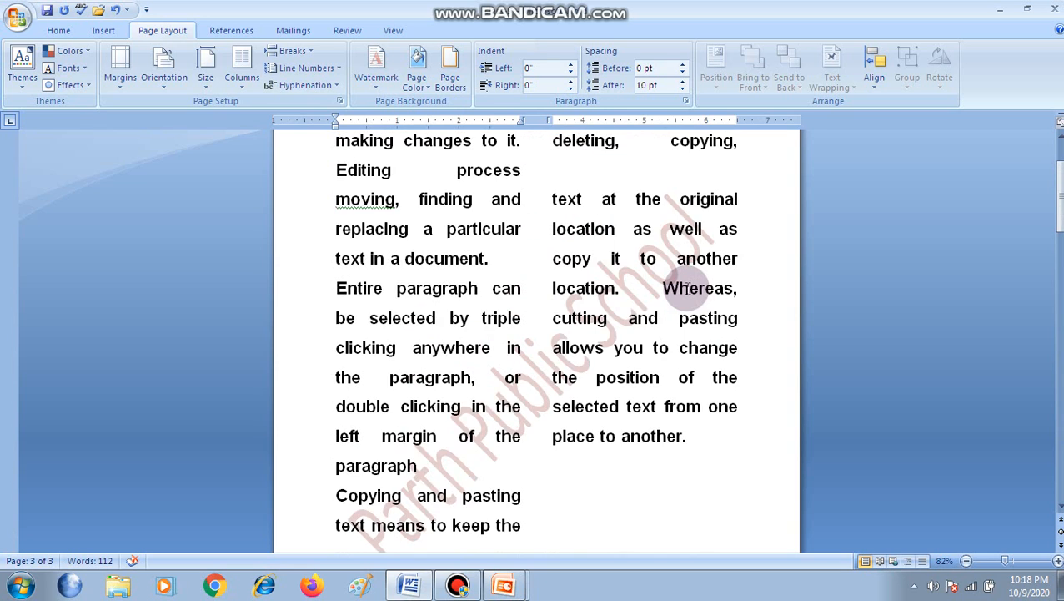
{"action": "scroll", "coordinate": [685, 286], "scroll_direction": "up", "scroll_amount": 3}
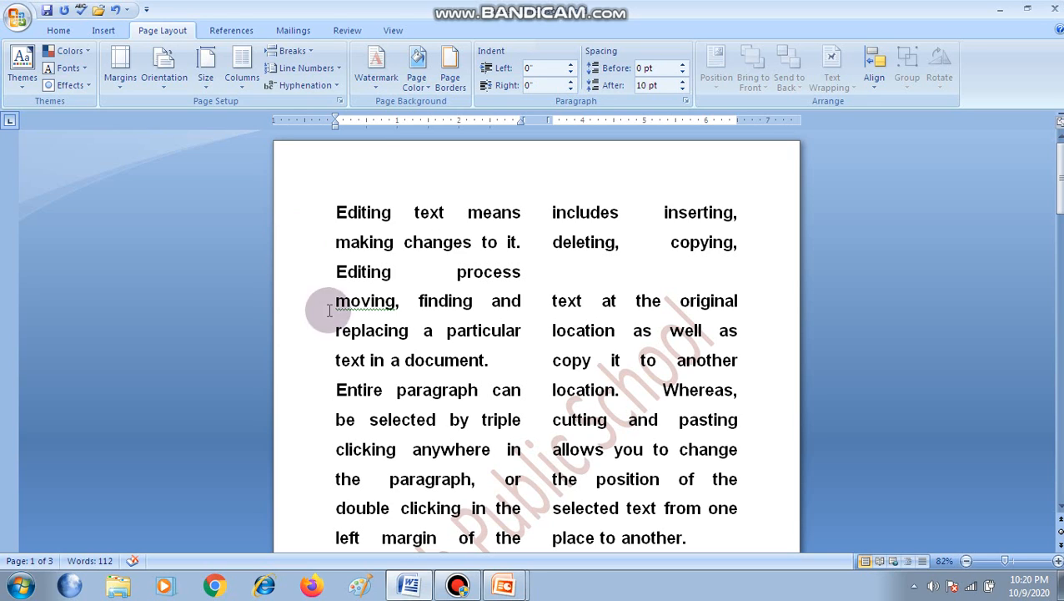
Switch to the running PowerPoint slide show "class-9 formatting a document" and choose the Highlighter for the Graphics in a Document slide.
{"action": "mouse_move", "coordinate": [501, 590]}
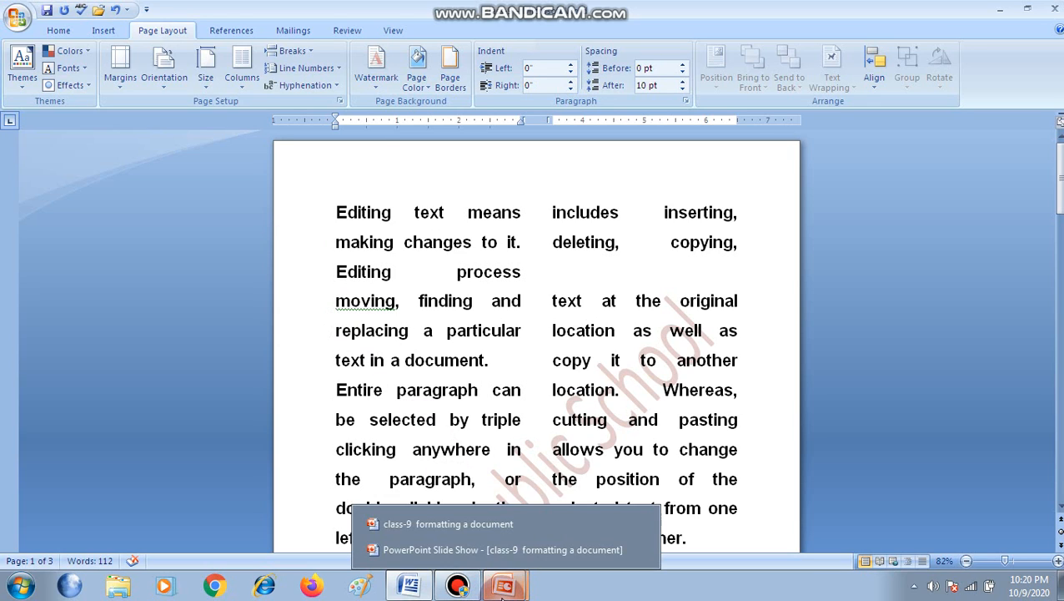
{"action": "left_click", "coordinate": [478, 548]}
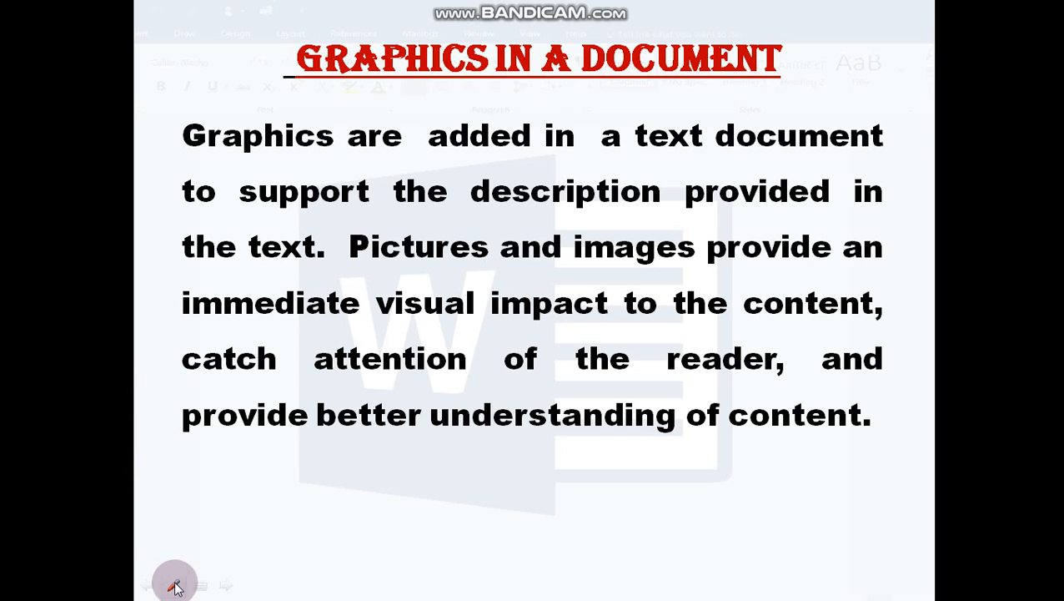
{"action": "left_click", "coordinate": [172, 587]}
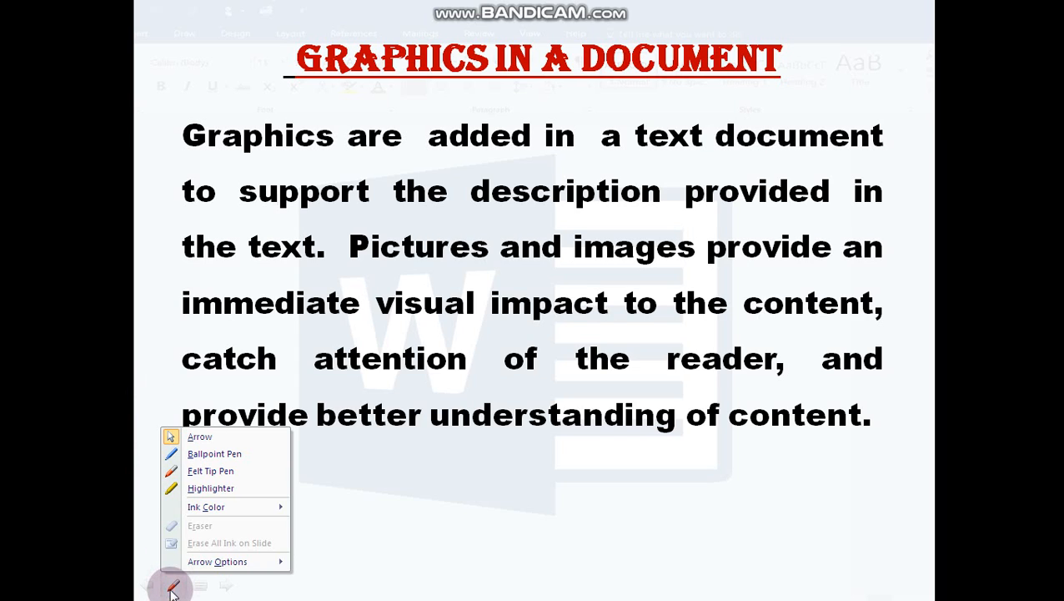
{"action": "left_click", "coordinate": [194, 488]}
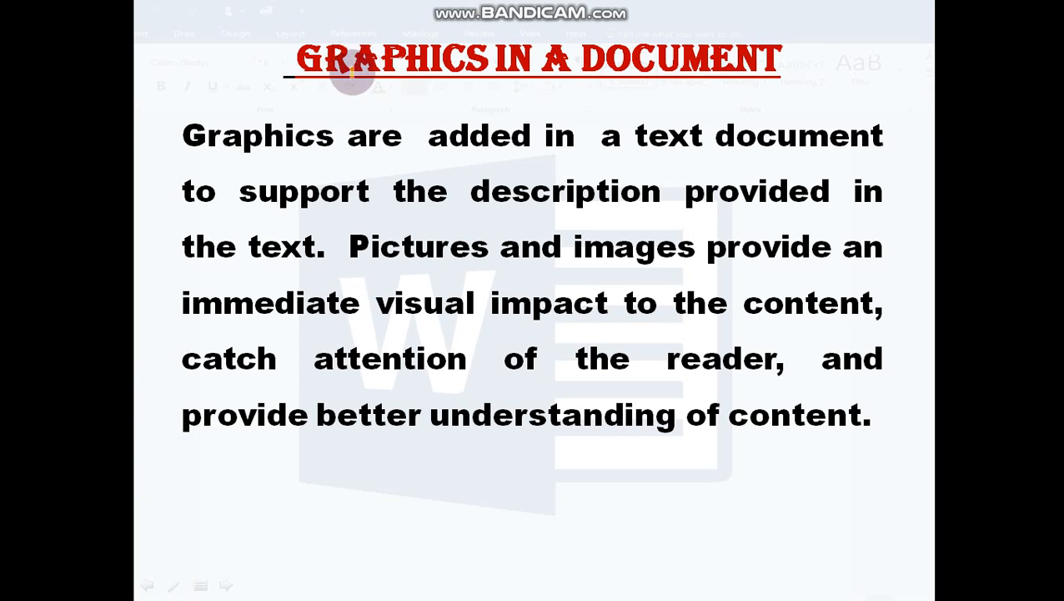